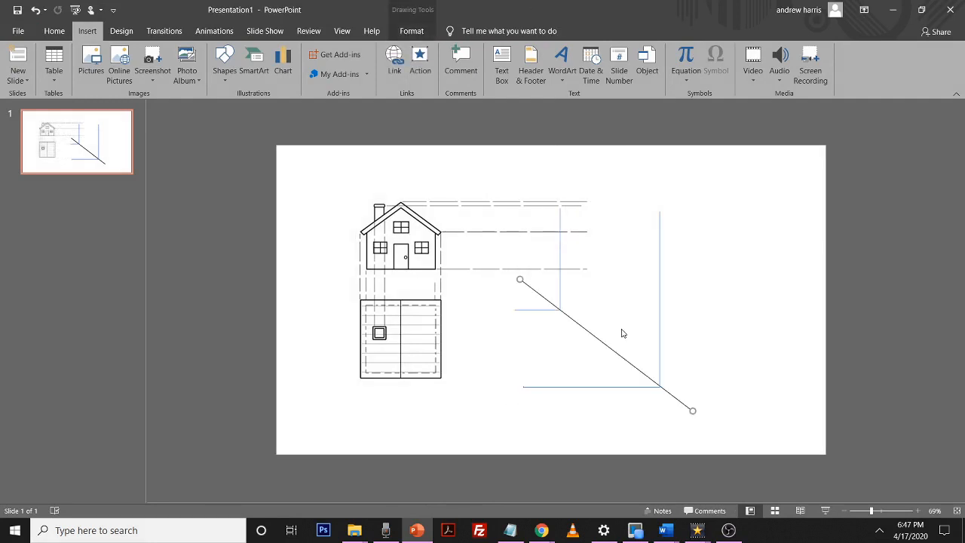
Clear the slide by deleting the diagonal line, the house drawing and the blue projection lines
key(Delete)
click(555, 295)
key(Delete)
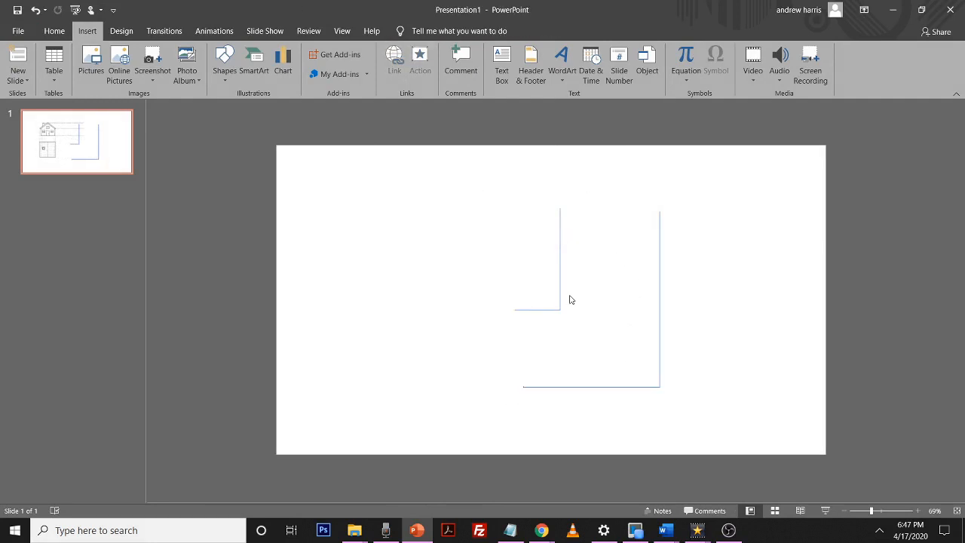
key(ctrl+z)
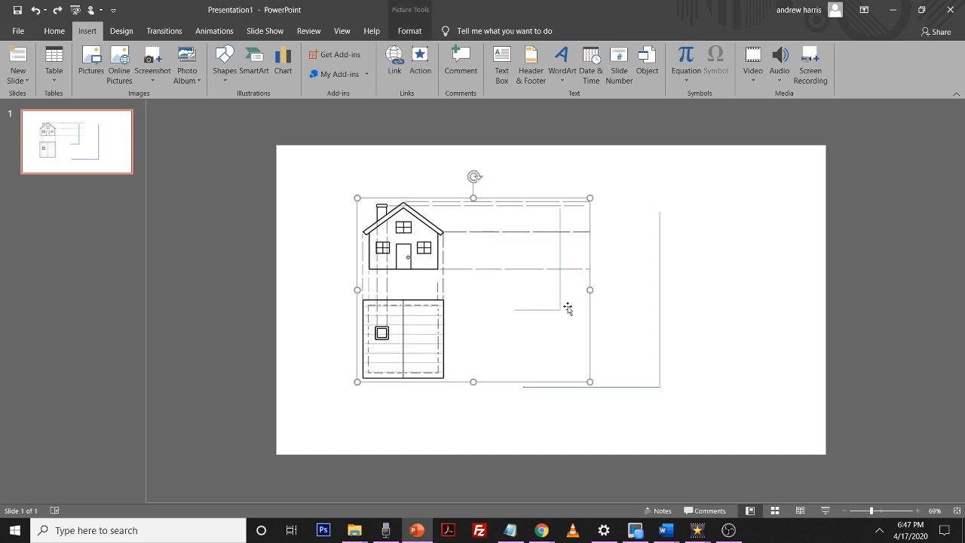
key(Delete)
drag(743, 195, 488, 417)
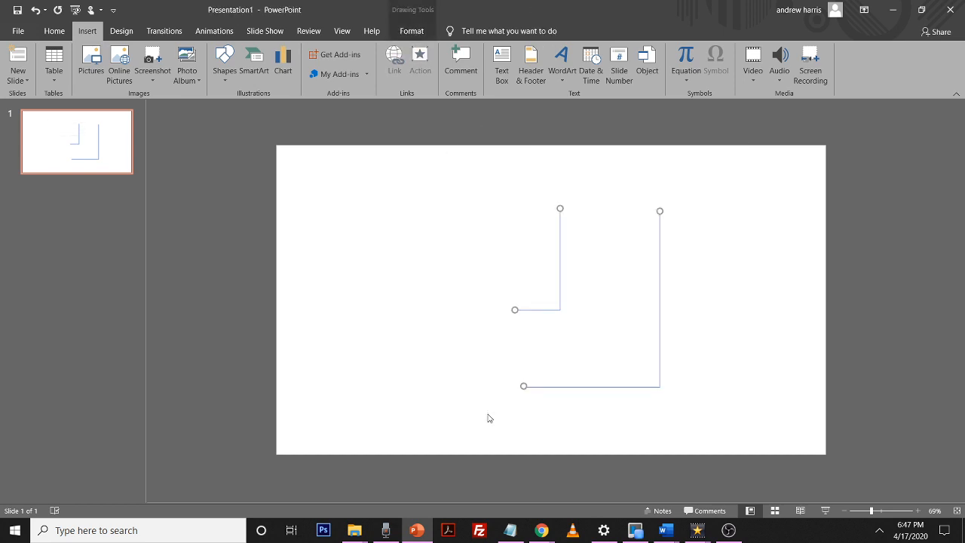
key(Delete)
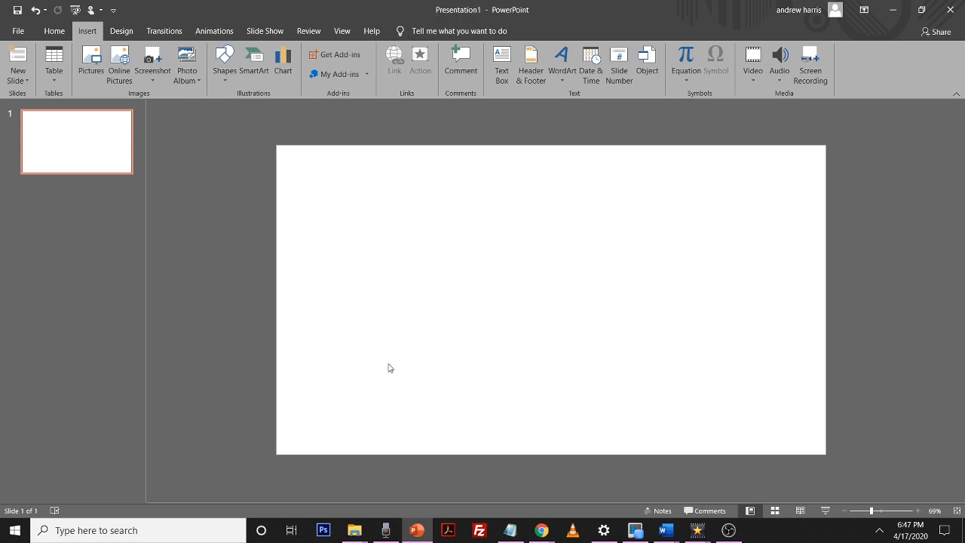
Paste the house front-elevation and plan drawing back onto the empty slide
key(ctrl+v)
click(718, 312)
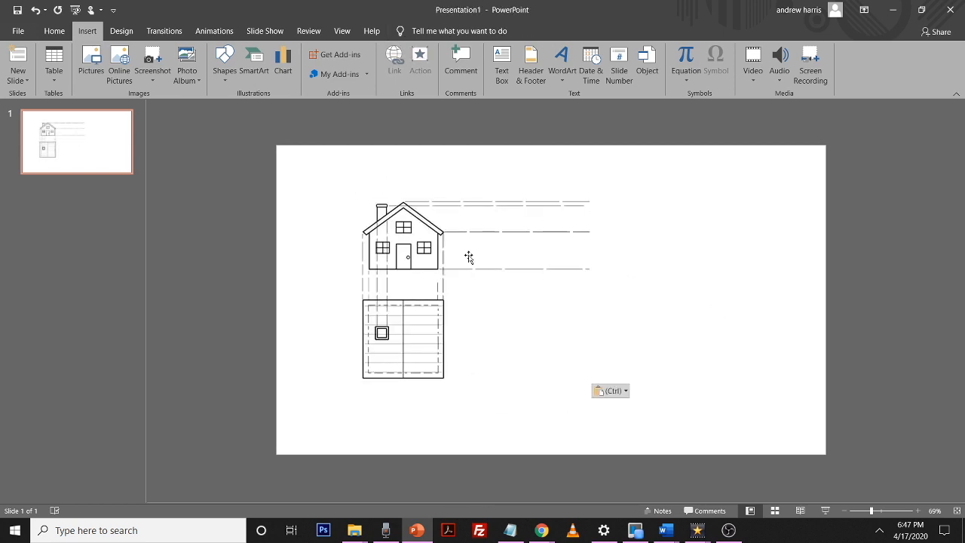
click(424, 234)
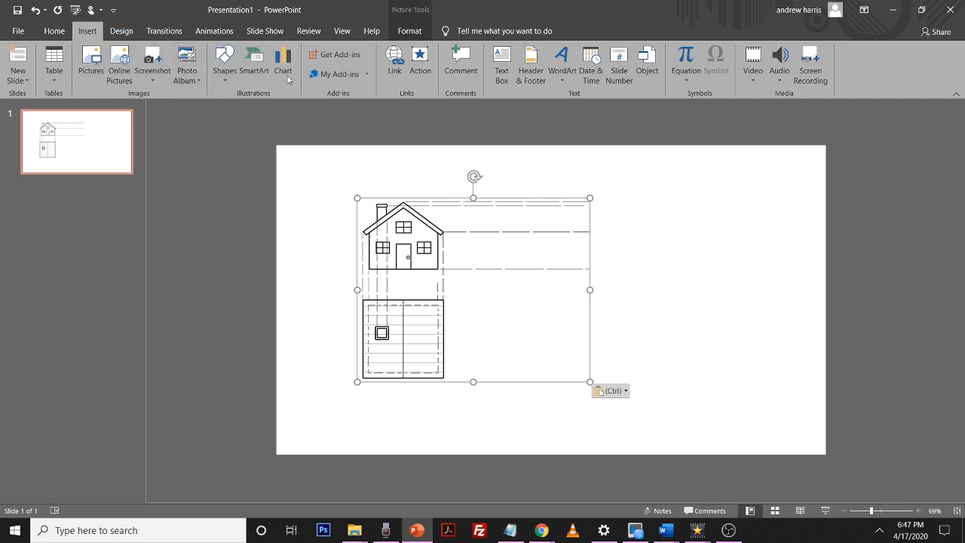
Draw a straight line about 3.9 by 3.4 inches running diagonally down-right from the house's lower right corner
click(226, 81)
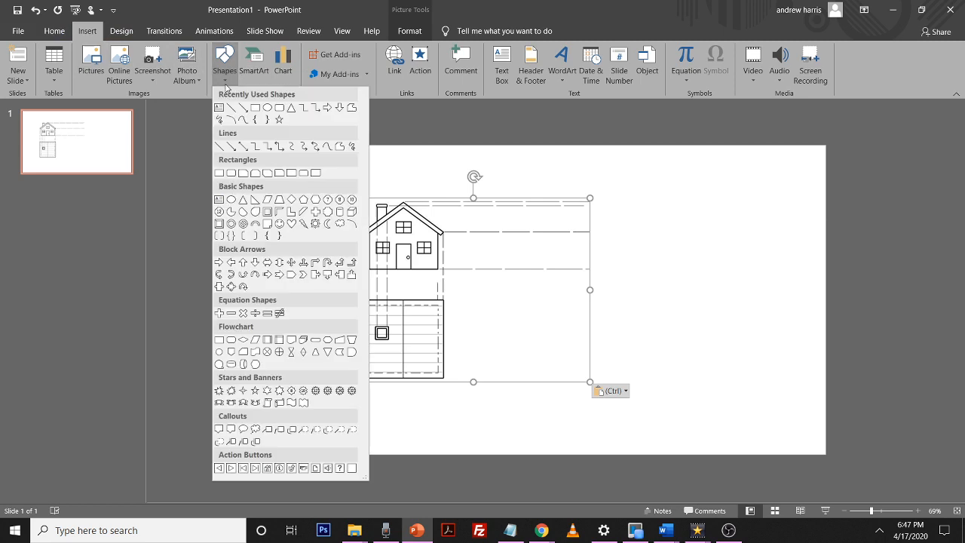
click(231, 108)
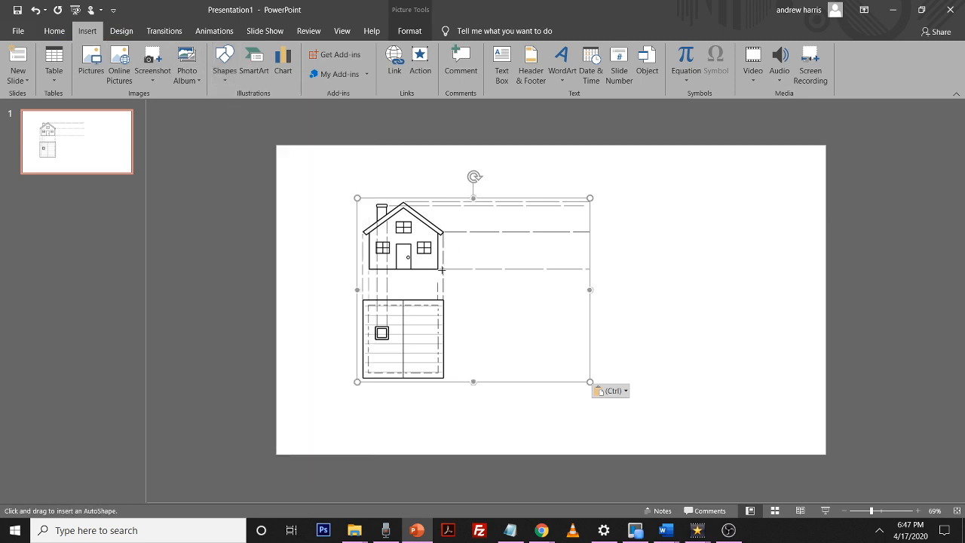
mouse_move(443, 268)
mouse_down()
mouse_move(538, 366)
mouse_move(604, 410)
mouse_up()
click(757, 381)
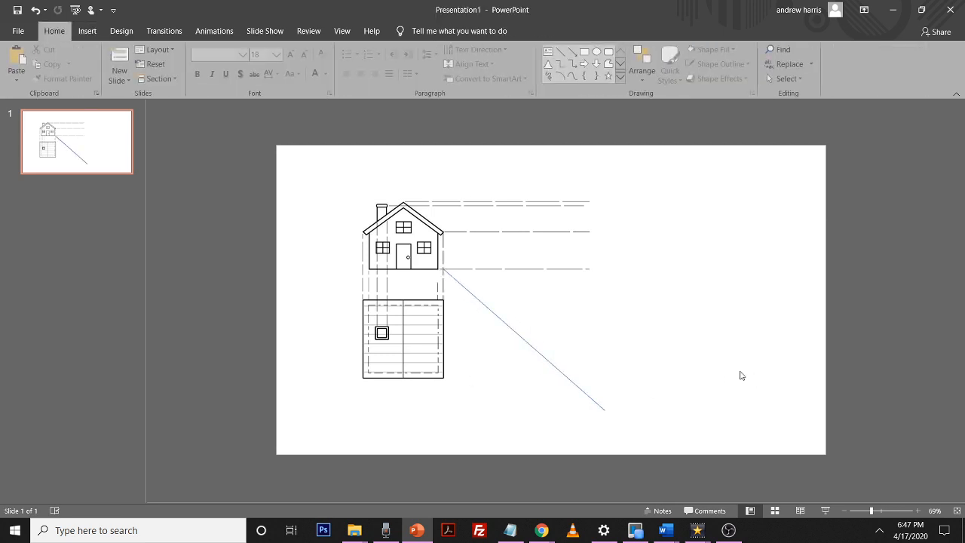
click(518, 337)
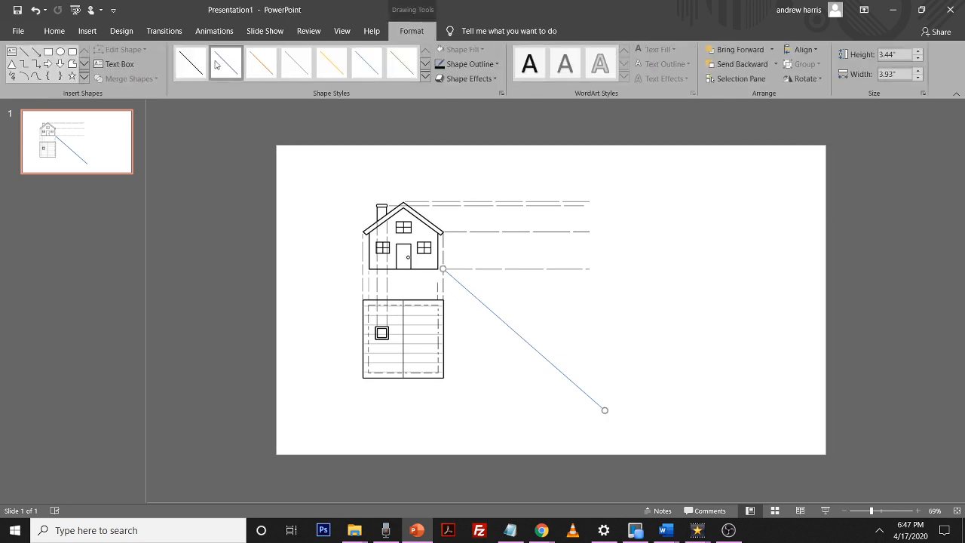
click(746, 349)
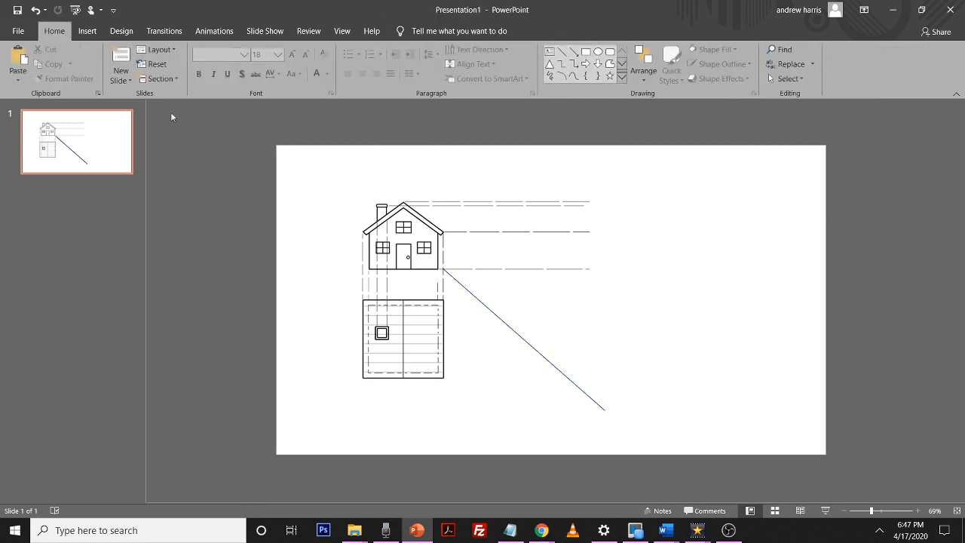
Draw an elbow connector projecting the plan's upper right corner across to the diagonal and up to the roof line
click(83, 33)
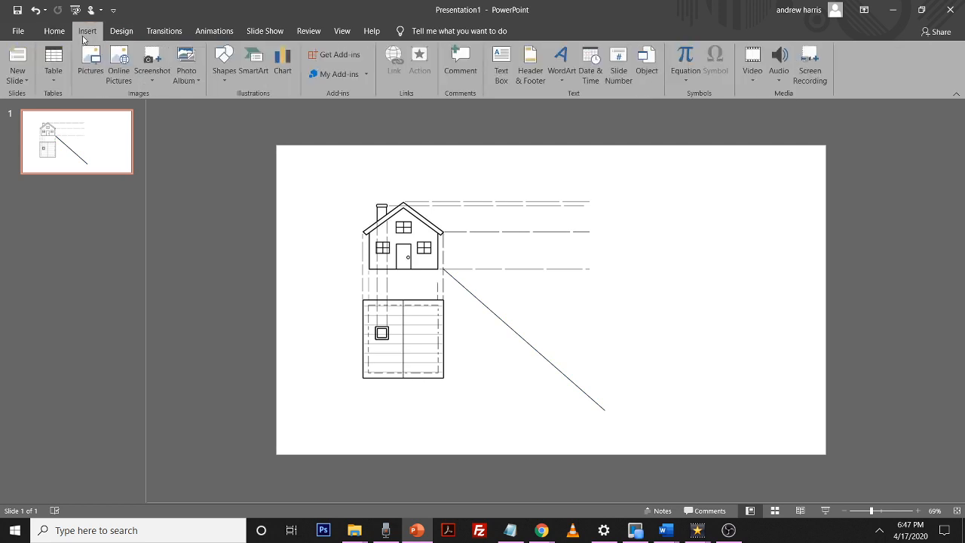
click(226, 71)
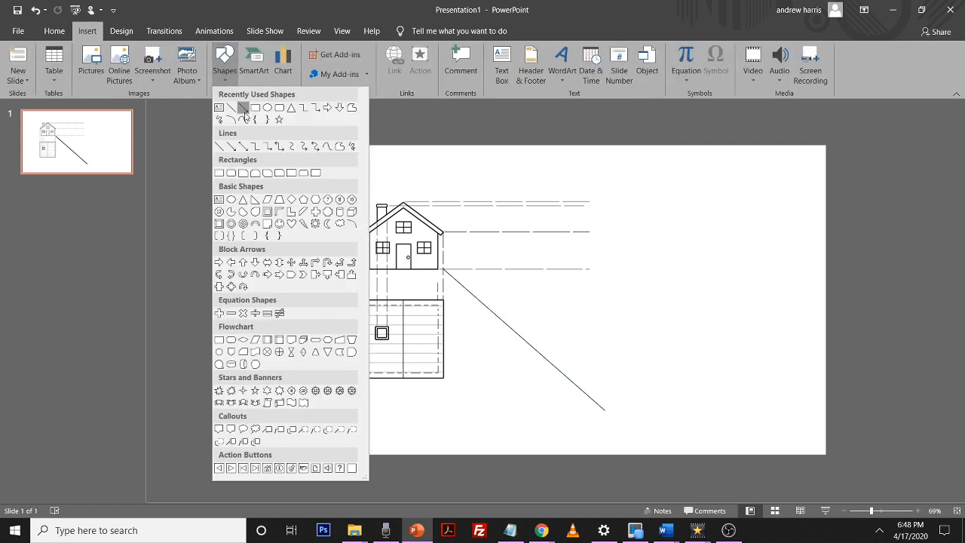
click(256, 147)
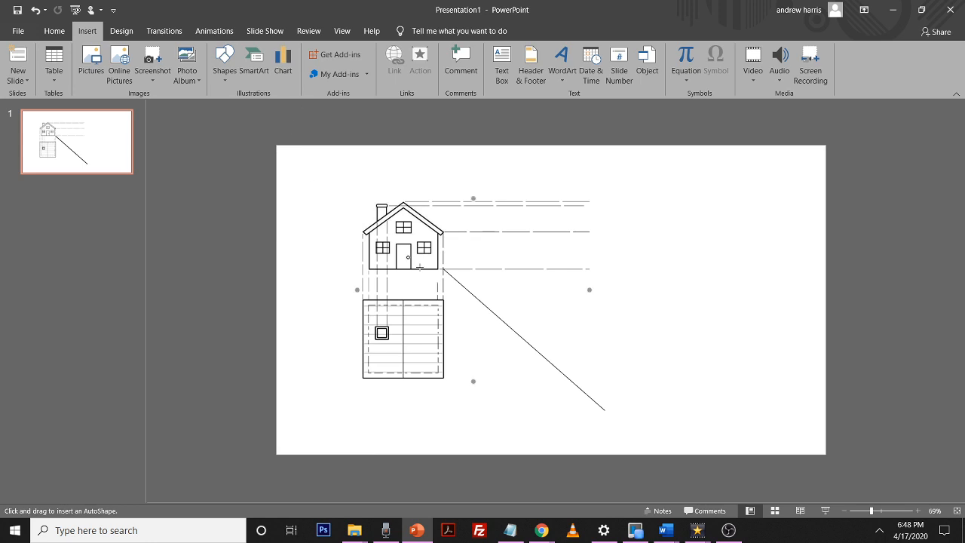
mouse_move(443, 299)
mouse_down()
mouse_move(484, 340)
mouse_move(542, 308)
mouse_move(520, 322)
mouse_move(521, 198)
mouse_move(504, 198)
mouse_up()
drag(472, 249, 463, 301)
drag(504, 242, 479, 240)
Paste a copy of the connector and reshape it to project the plan's lower right corner across and up to the top line
key(ctrl+v)
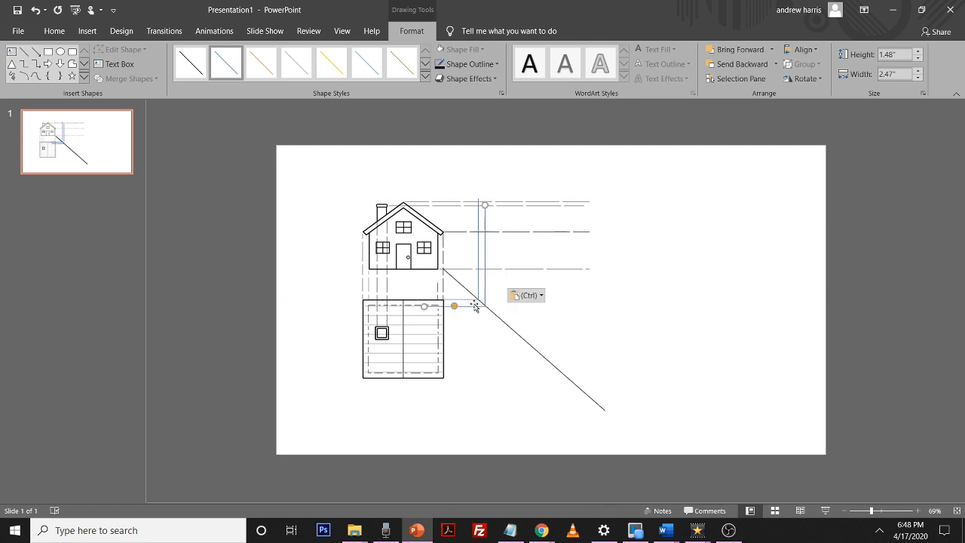
mouse_move(475, 305)
mouse_down()
mouse_move(563, 376)
mouse_move(458, 362)
mouse_move(442, 375)
mouse_up()
drag(503, 323, 563, 339)
drag(566, 271, 568, 201)
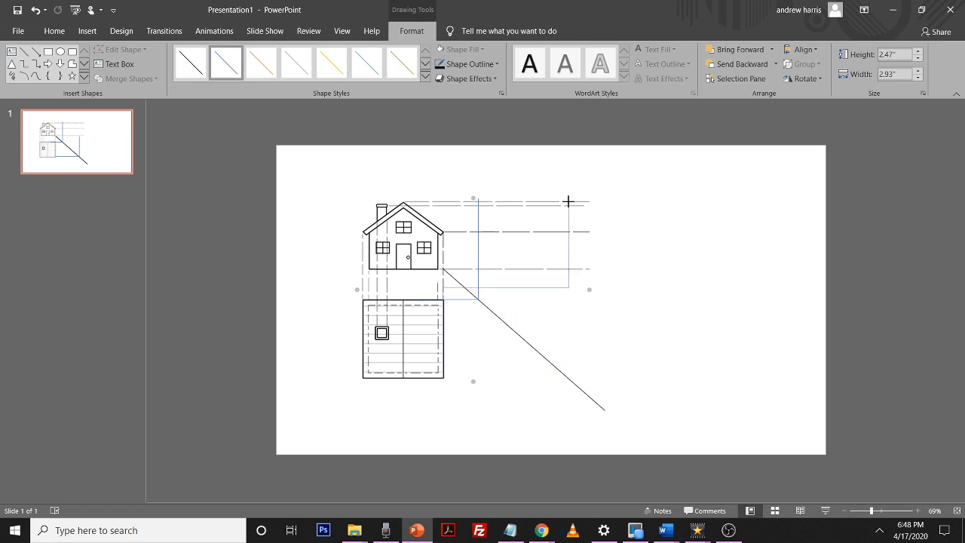
drag(502, 286, 526, 379)
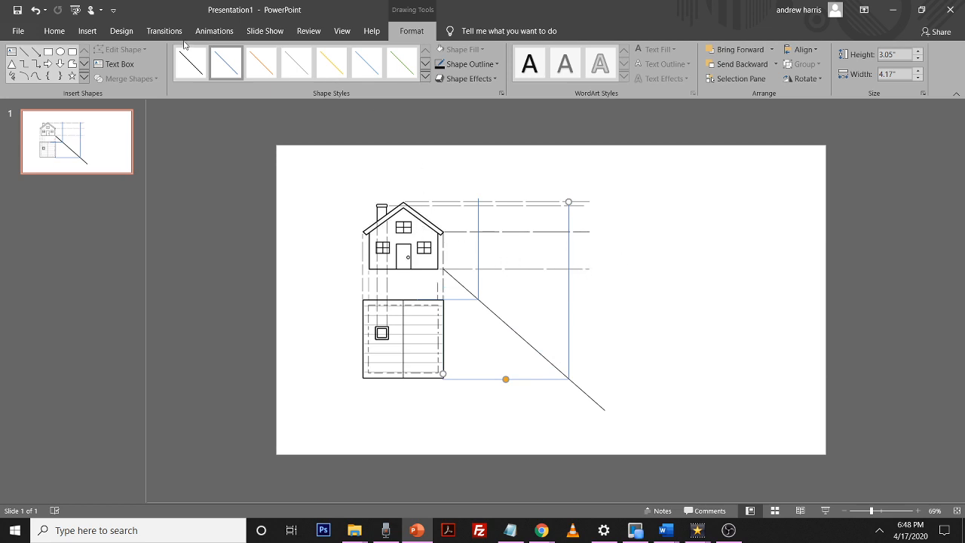
Draw a rectangle about 2.21 by 0.89 inches between the wall projection lines for the side view
click(87, 31)
click(218, 68)
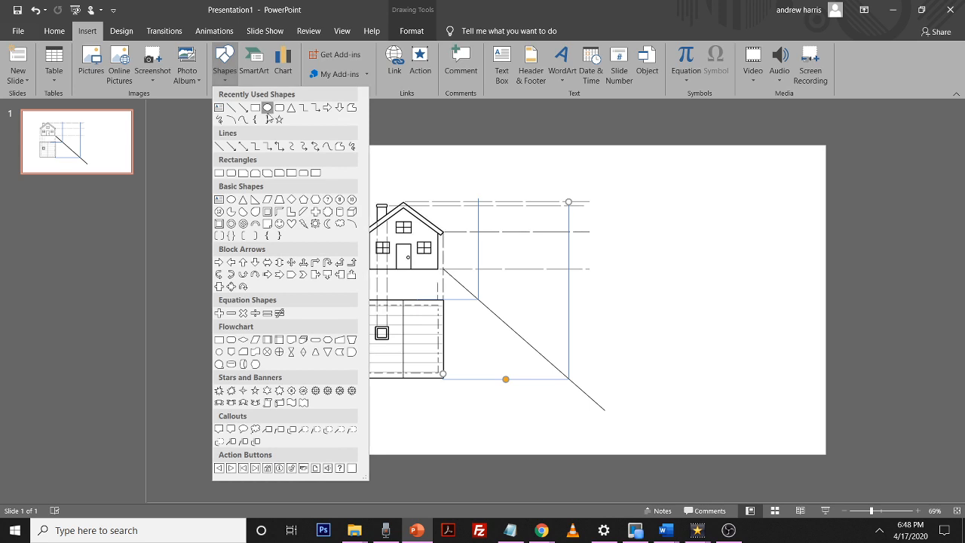
click(266, 109)
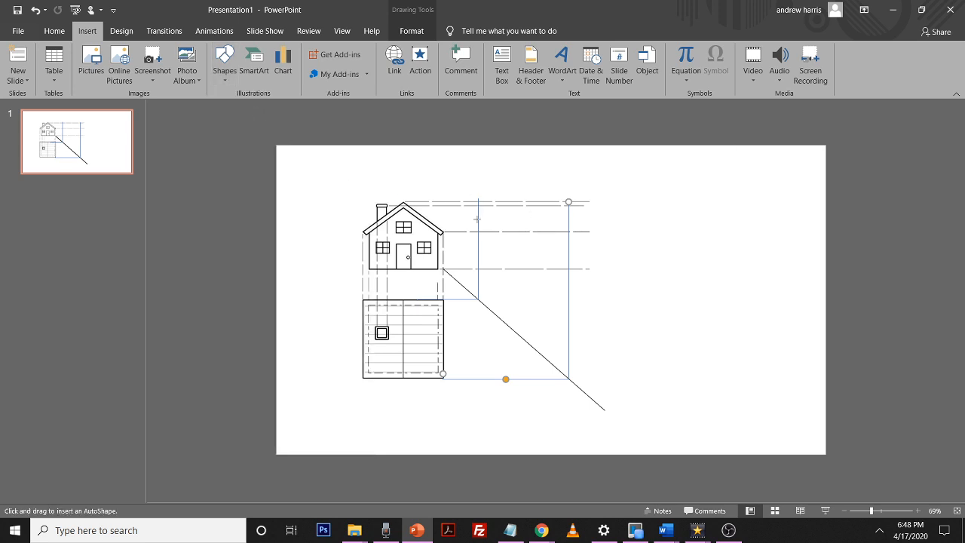
drag(476, 232, 569, 268)
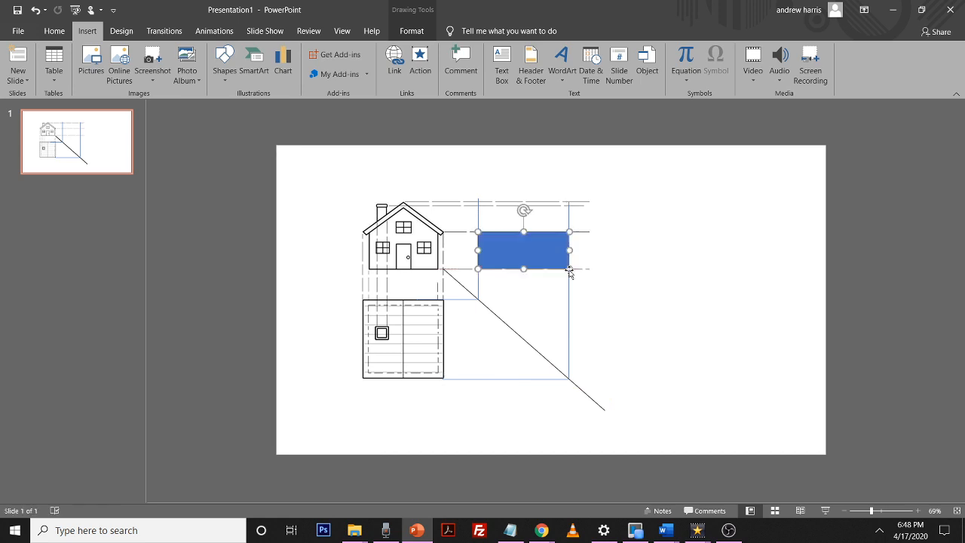
Format the rectangle with no fill and a 2.5 pt outline width
right_click(549, 256)
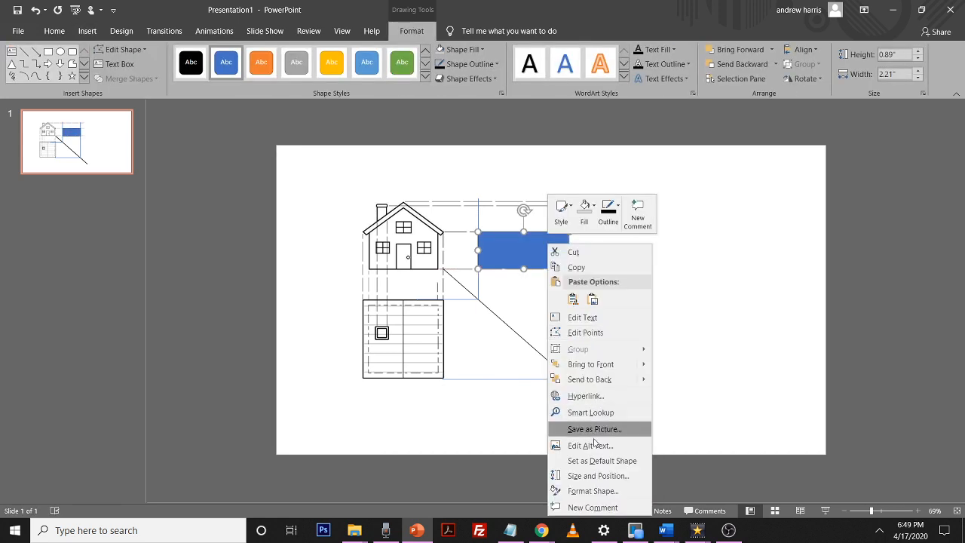
click(612, 491)
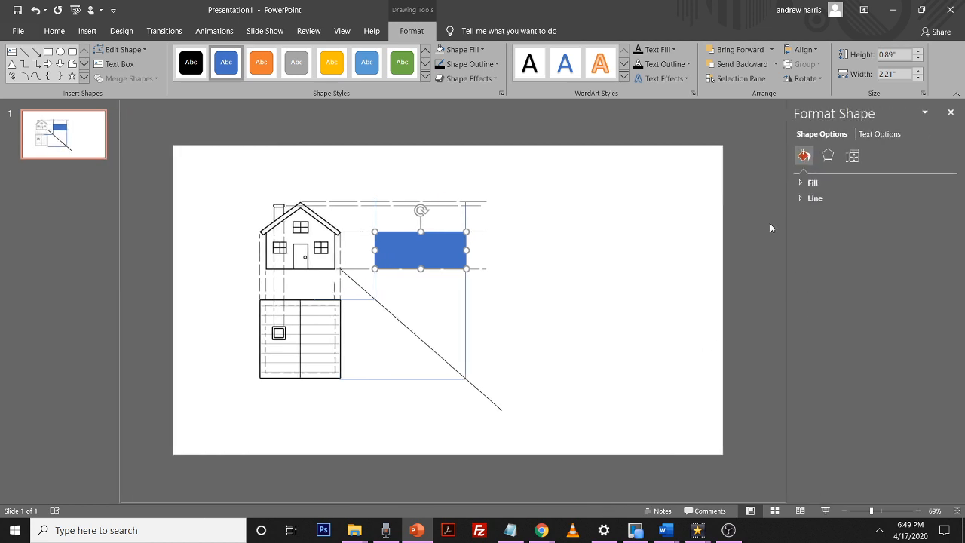
click(800, 185)
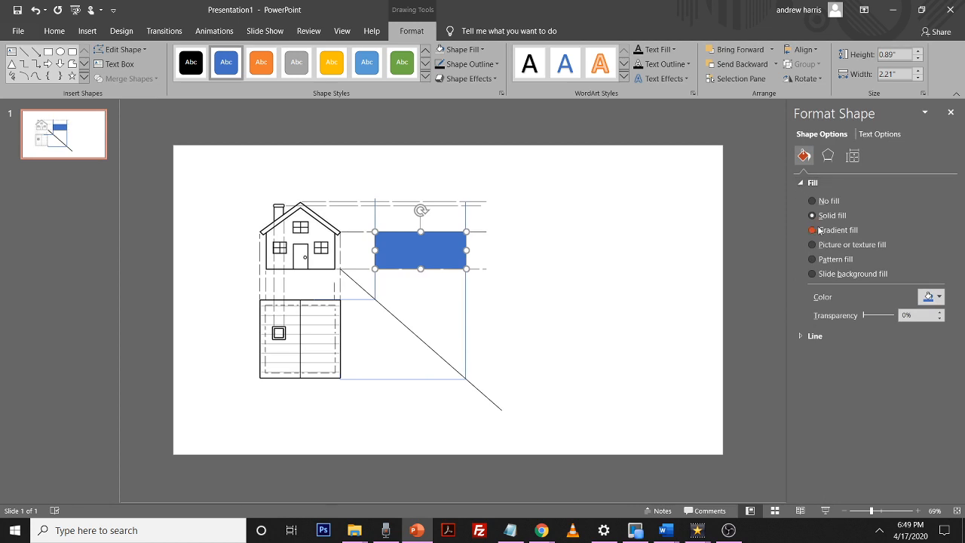
click(812, 201)
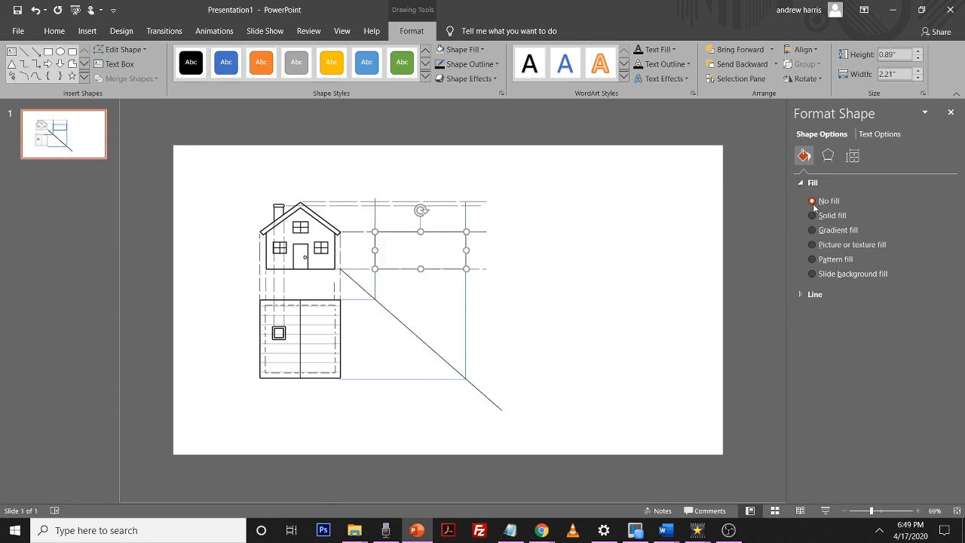
click(802, 294)
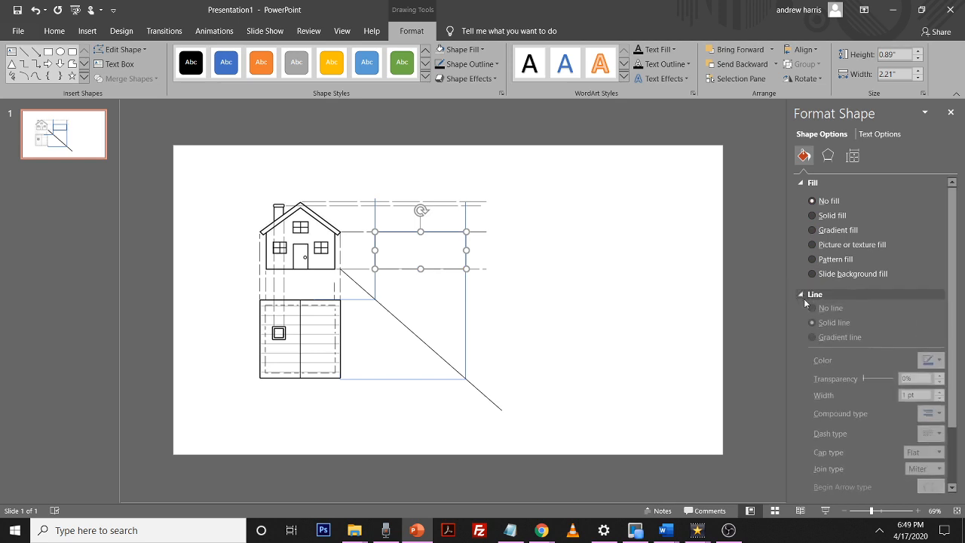
click(930, 418)
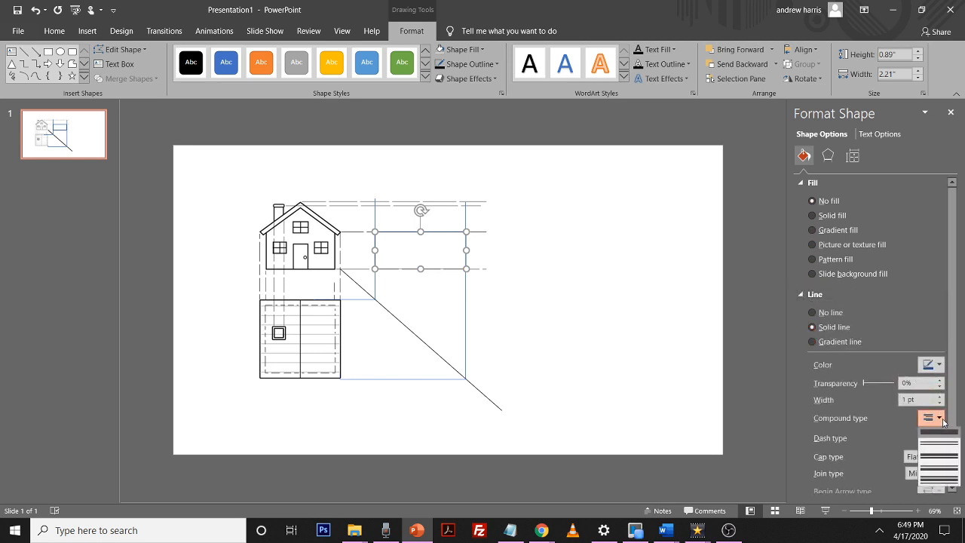
click(940, 398)
click(941, 397)
click(941, 397)
click(940, 397)
click(940, 397)
click(941, 397)
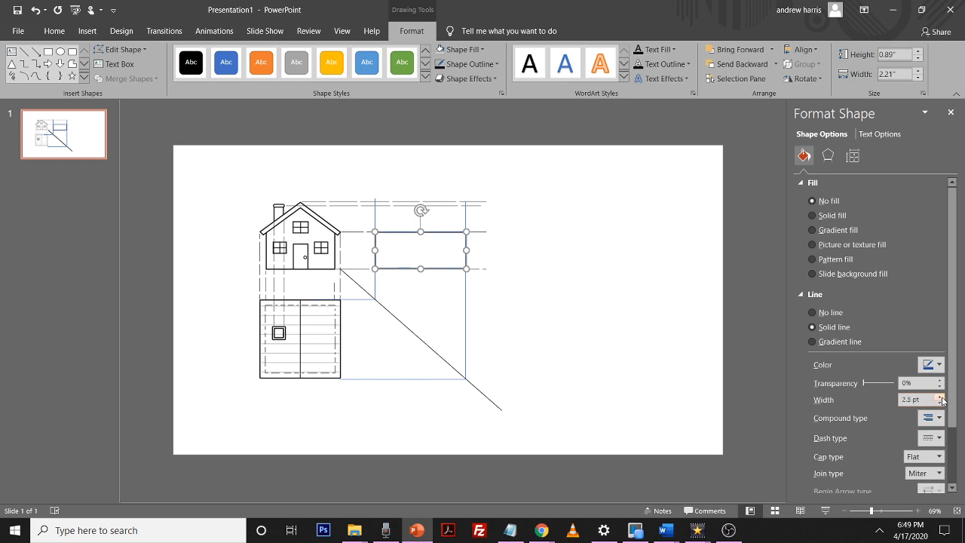
Reselect the rectangle and reduce its outline width to 2 pt
click(577, 266)
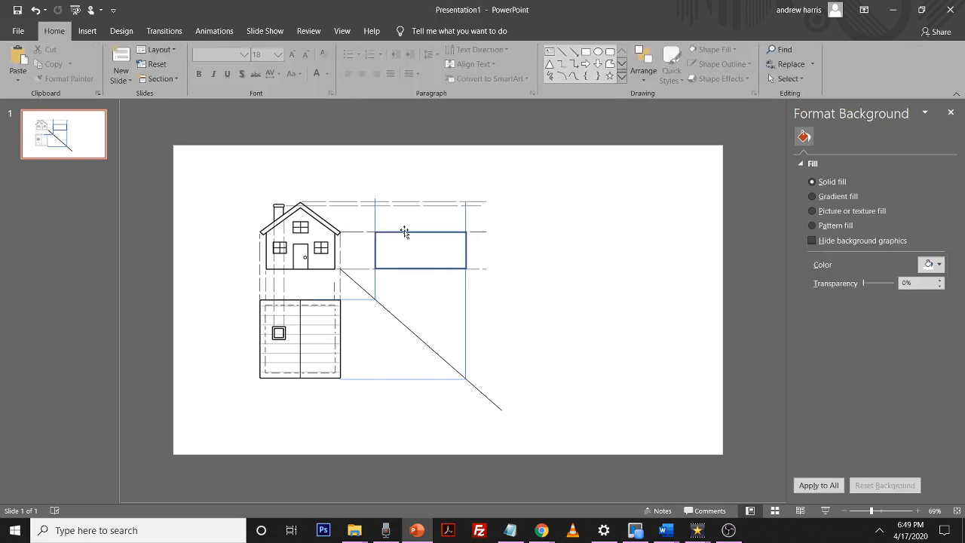
click(405, 232)
click(576, 281)
click(445, 272)
click(446, 270)
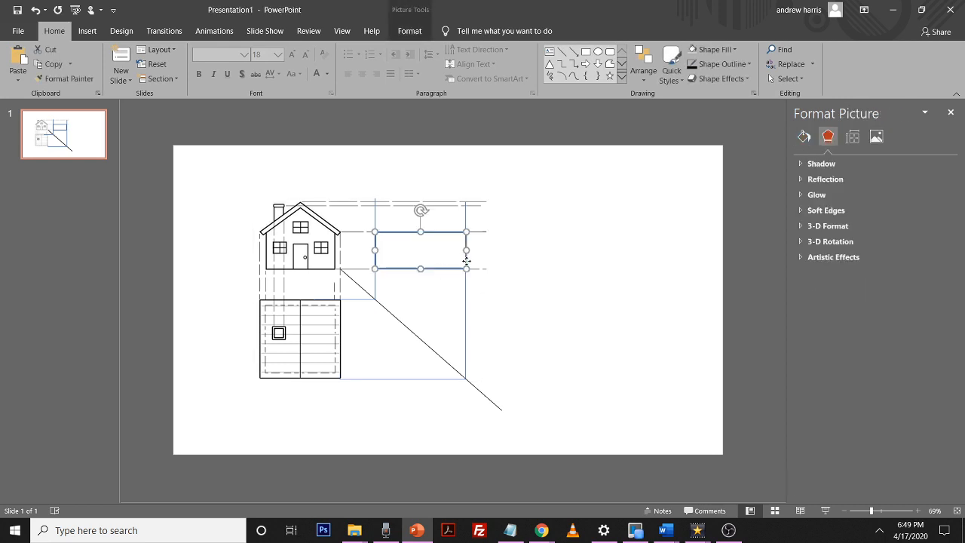
click(804, 156)
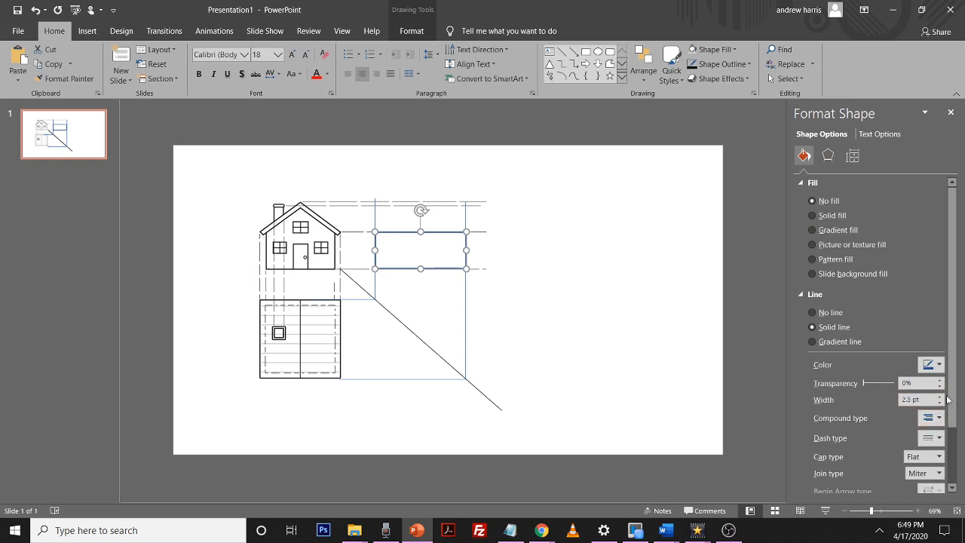
click(940, 402)
click(940, 403)
click(940, 396)
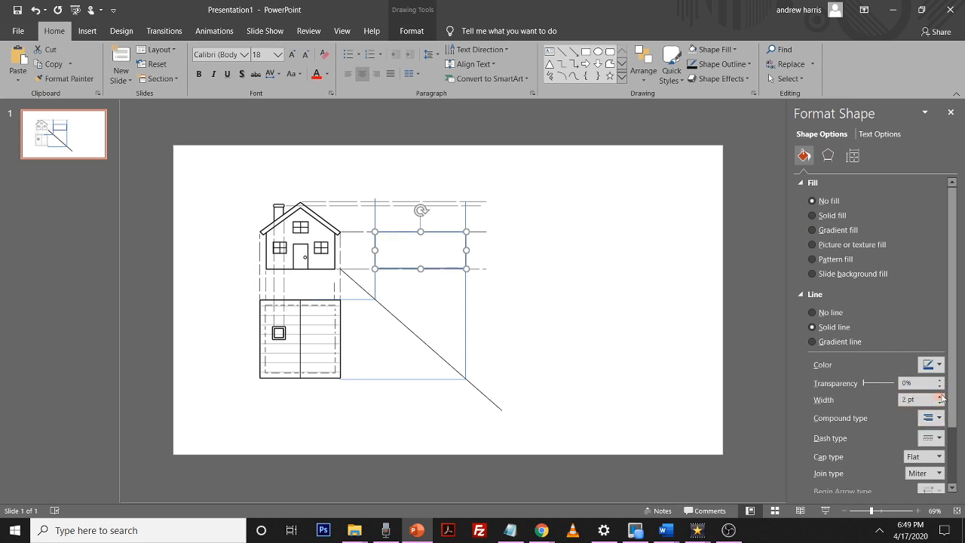
click(471, 309)
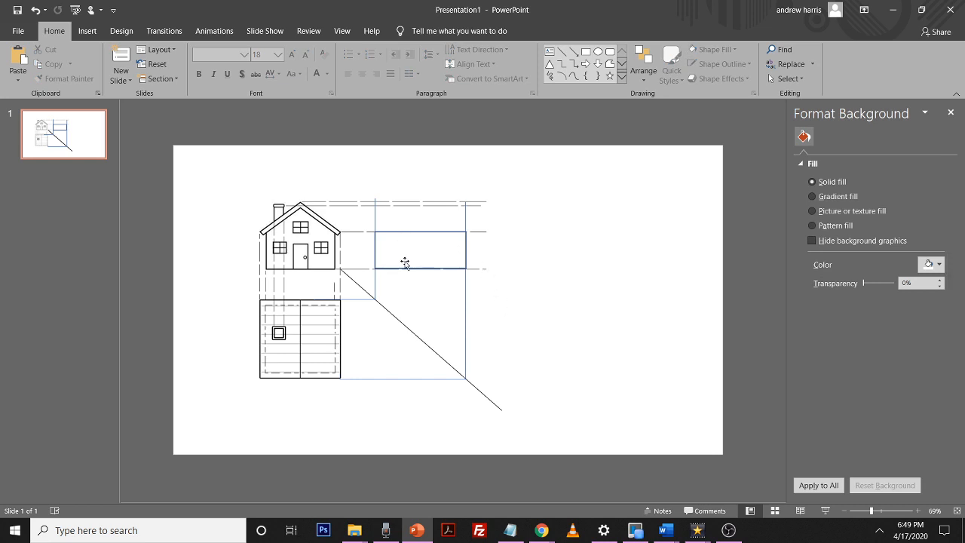
Paste a copy of the rectangle and resize it to fit above the first, up to the top projection line
click(419, 233)
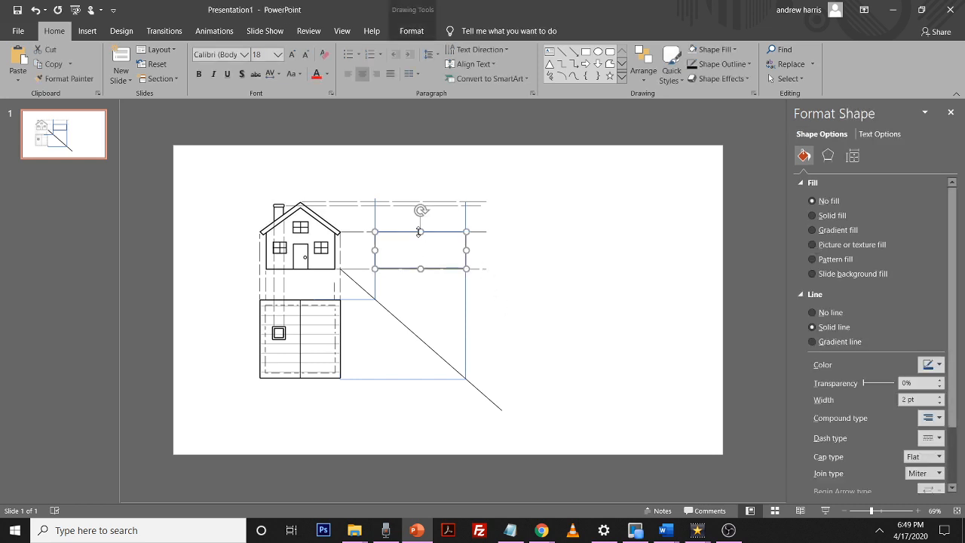
key(ctrl+v)
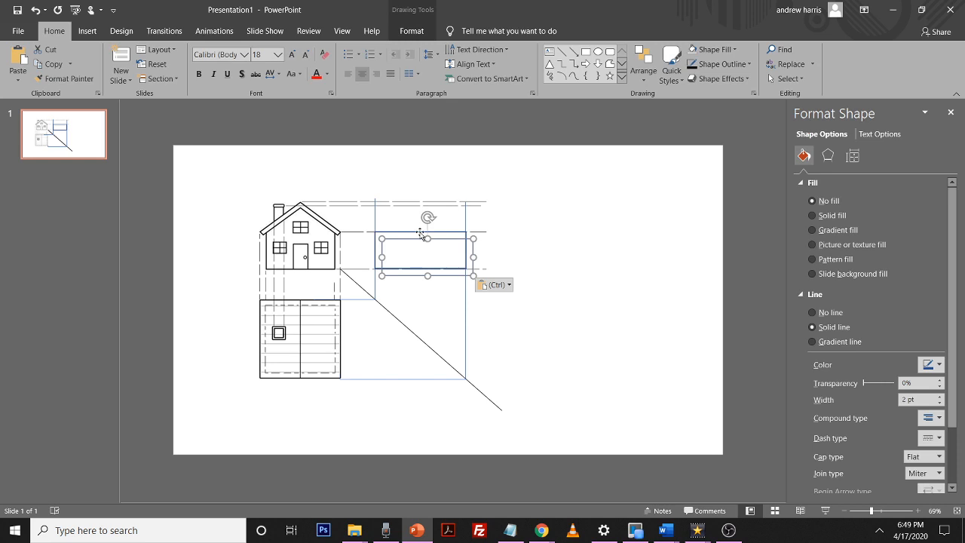
drag(443, 242, 482, 214)
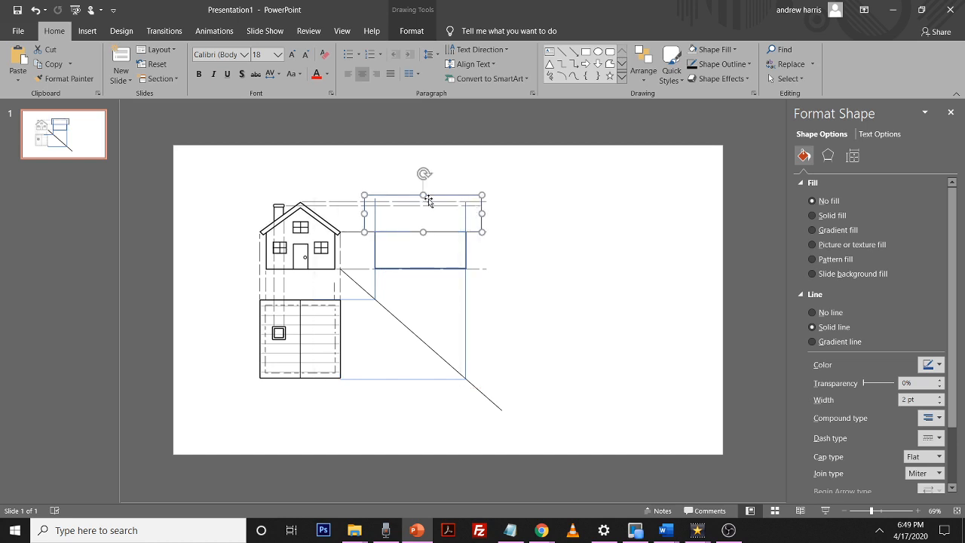
drag(424, 195, 423, 201)
drag(364, 217, 370, 216)
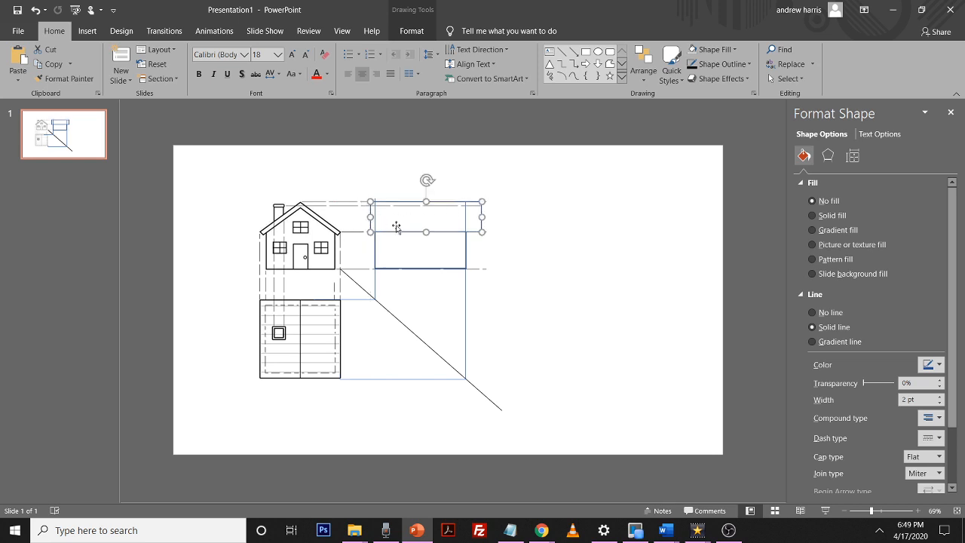
Resize the upper rectangle so it overhangs the lower wall rectangle slightly on both sides
drag(483, 216, 466, 231)
click(463, 219)
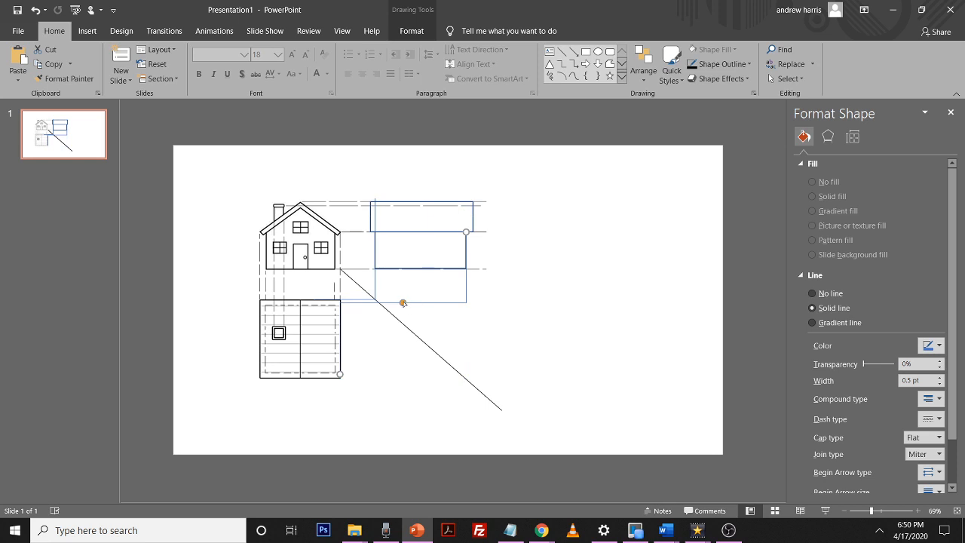
drag(403, 302, 400, 380)
click(376, 219)
drag(374, 198, 374, 231)
drag(344, 266, 353, 300)
click(588, 246)
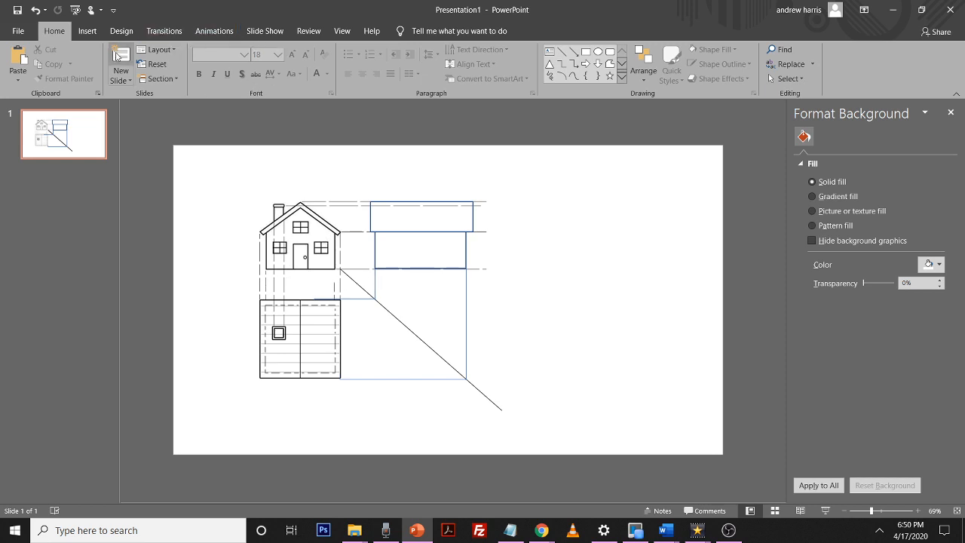
Paste another copy, shrink it to a small square and place it in the upper-left of the wall rectangle as a window
click(86, 31)
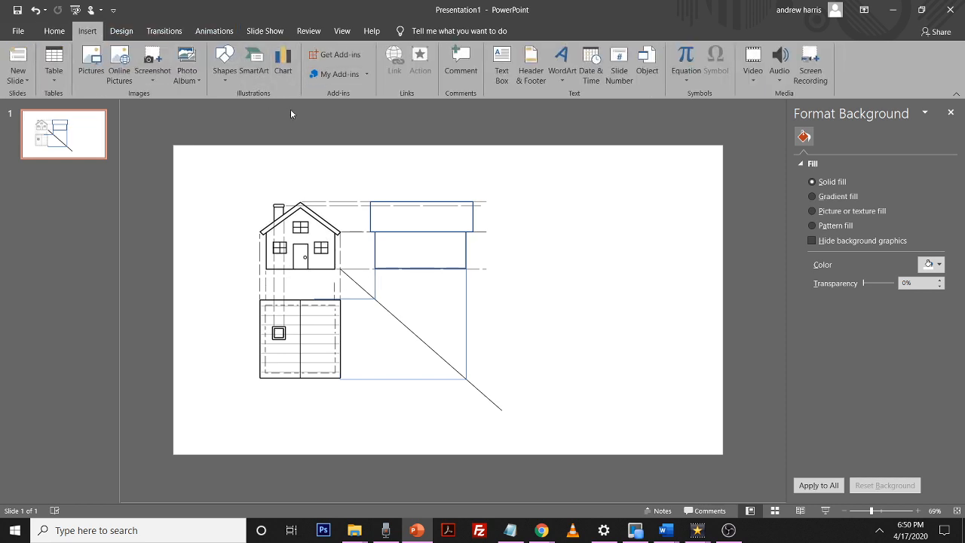
click(472, 225)
key(ctrl+v)
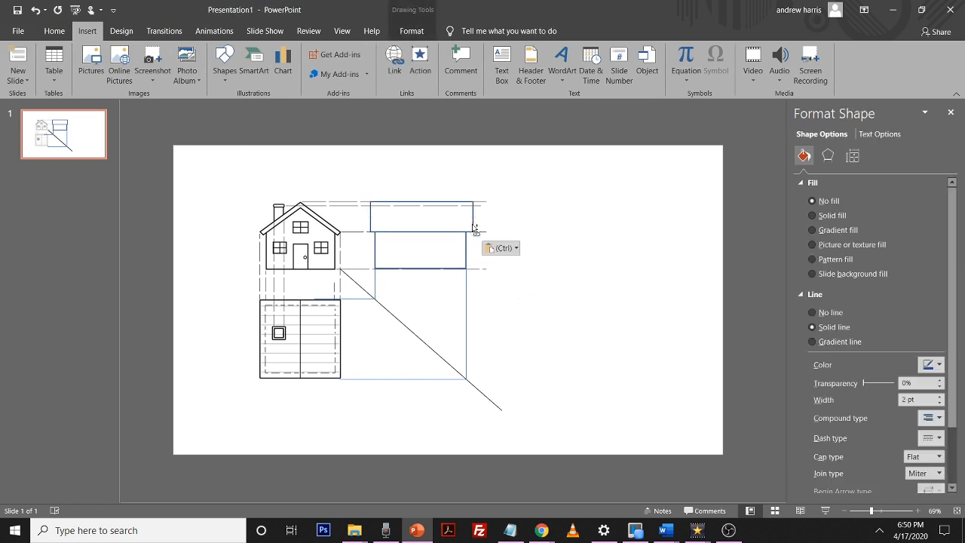
drag(460, 210, 510, 282)
click(497, 273)
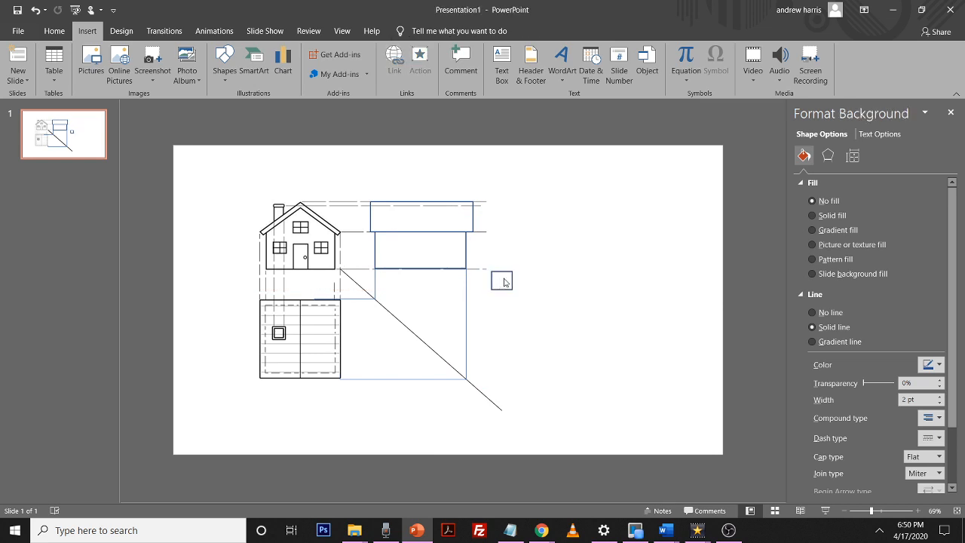
drag(496, 273, 390, 246)
drag(872, 511, 897, 513)
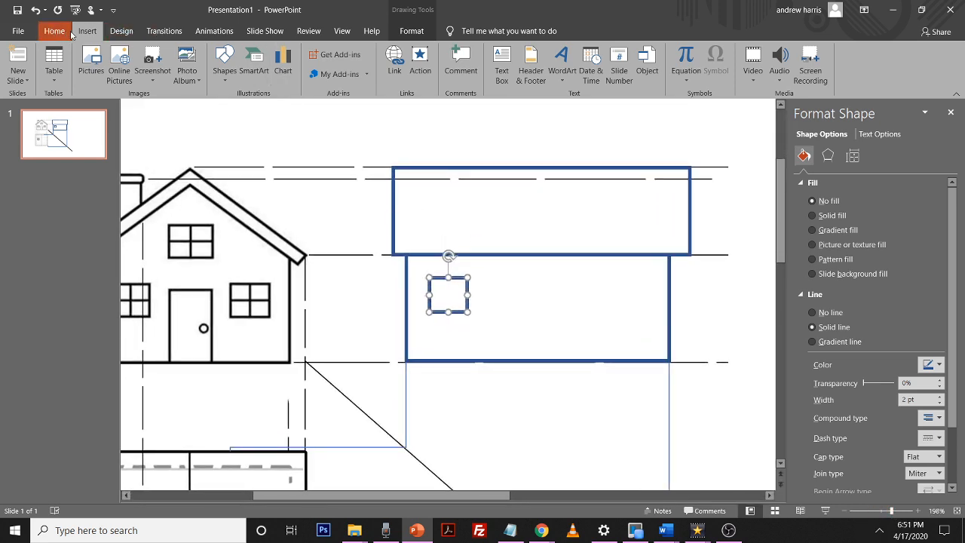
Draw a horizontal line across the middle of the window square and give it a dark line style
click(223, 64)
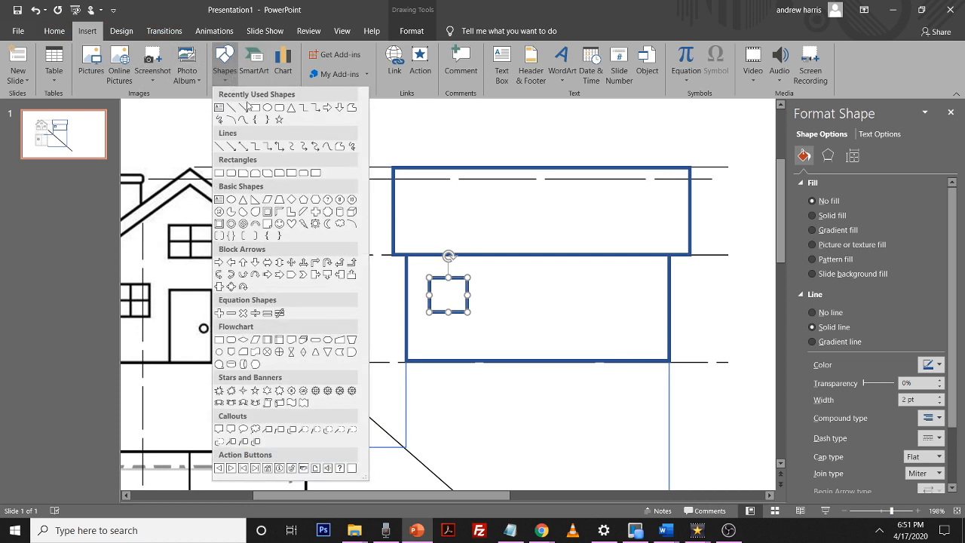
click(231, 107)
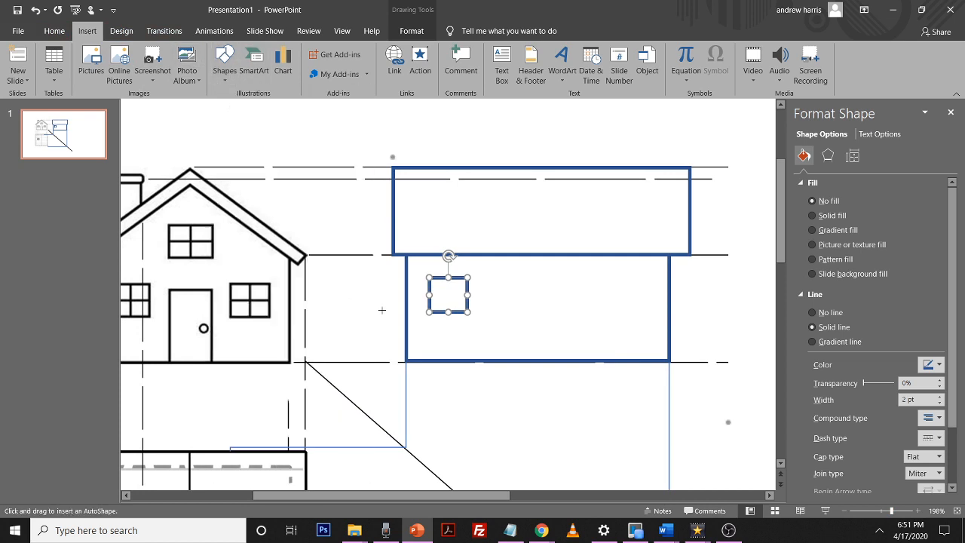
drag(428, 295, 467, 294)
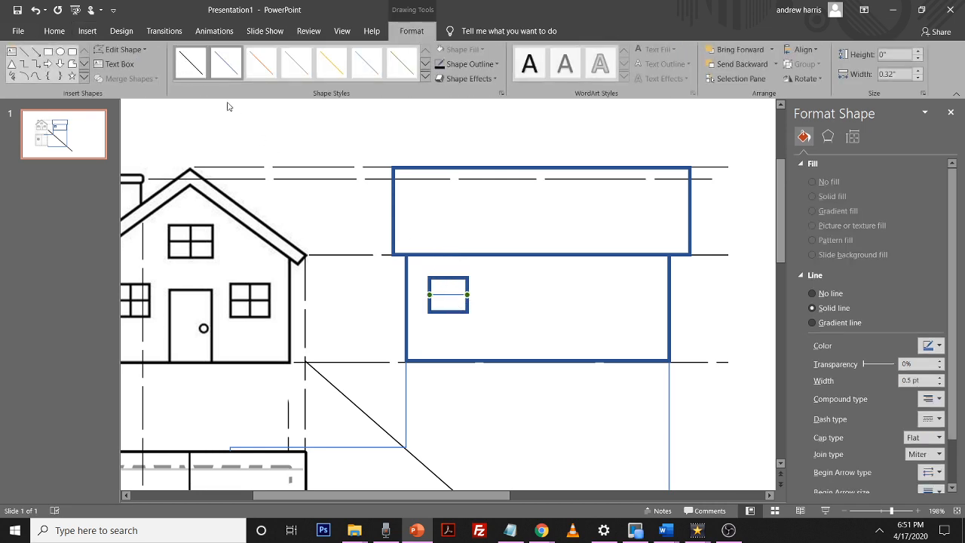
click(182, 61)
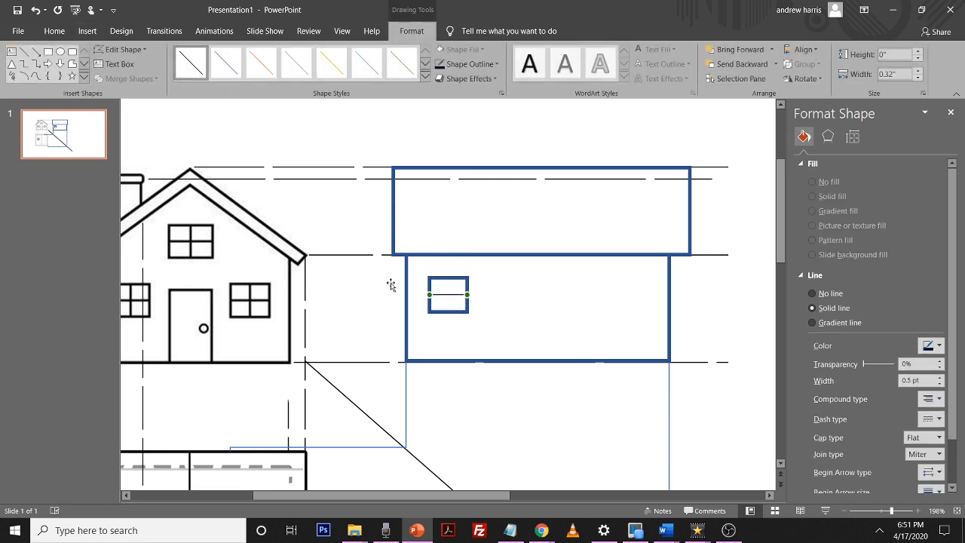
Draw a vertical line down the middle of the window square
click(447, 281)
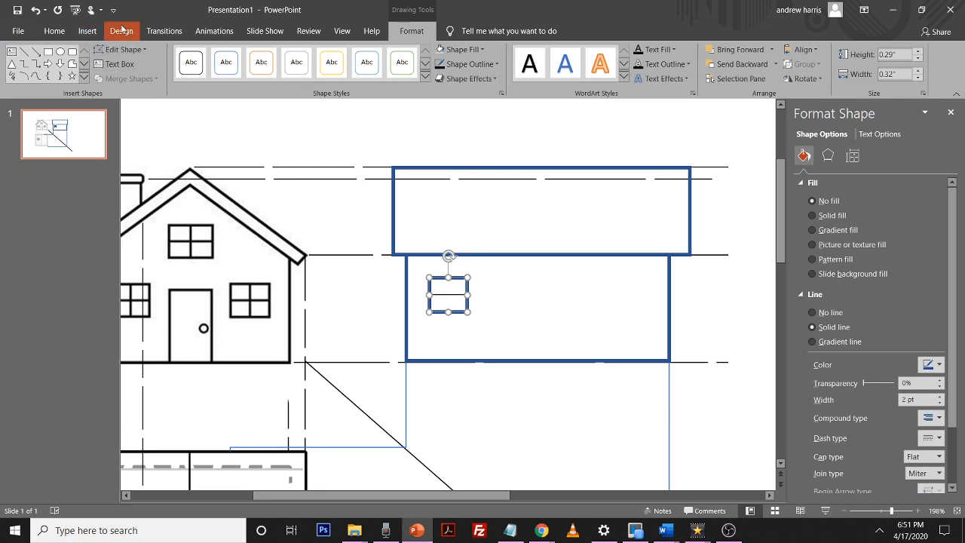
click(97, 34)
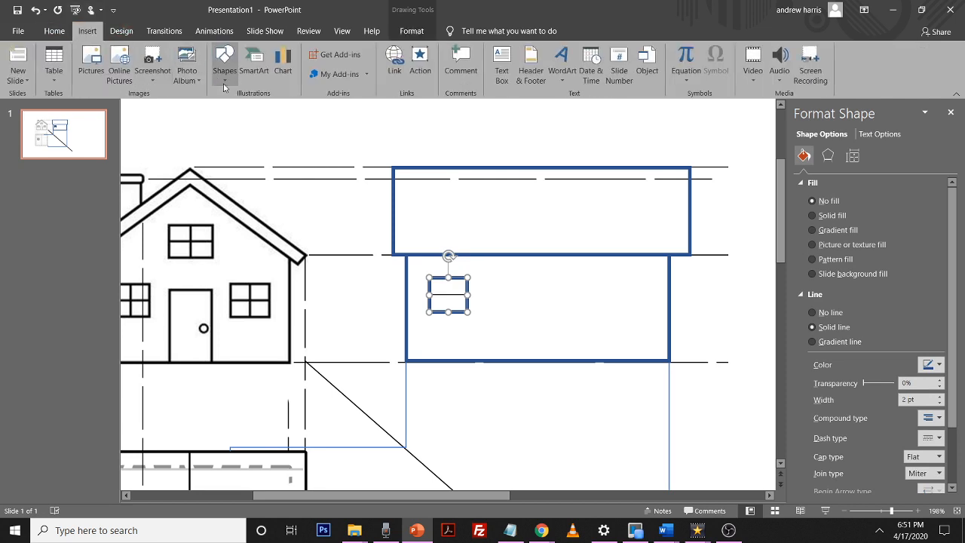
click(224, 87)
click(232, 107)
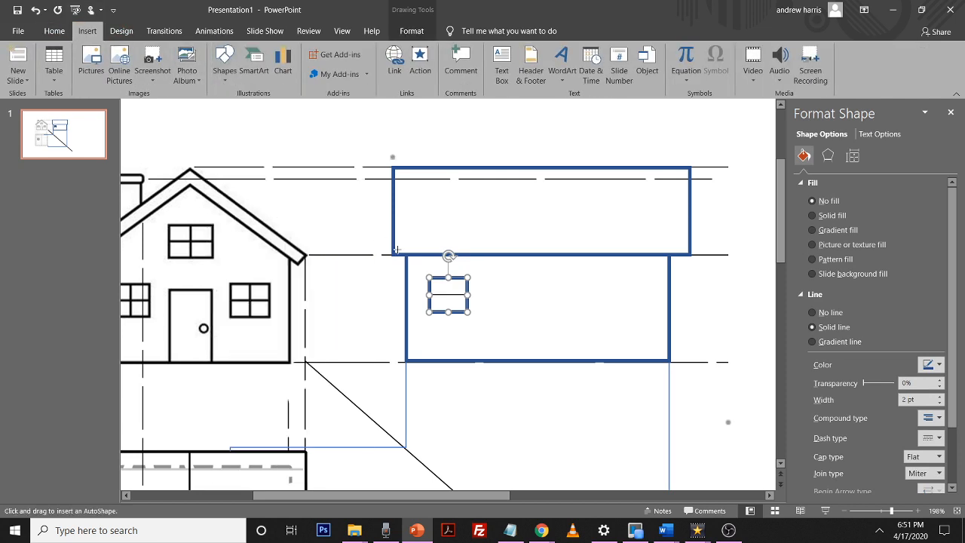
drag(448, 277, 449, 309)
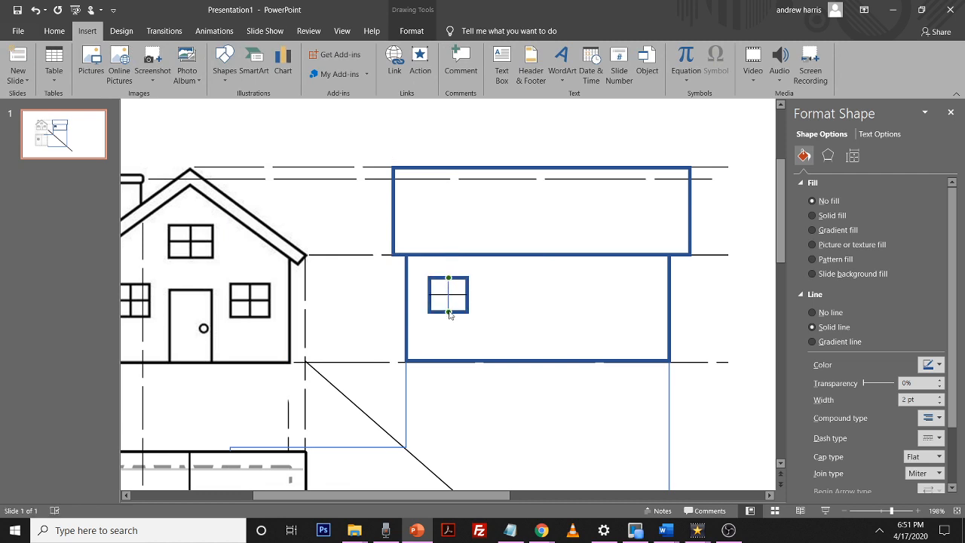
click(504, 302)
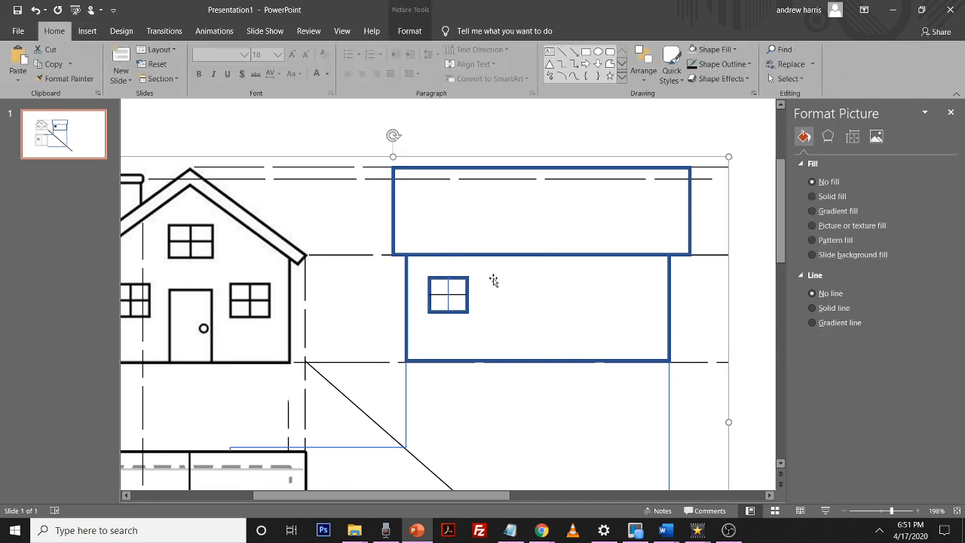
drag(489, 278, 449, 270)
key(ctrl+z)
click(448, 287)
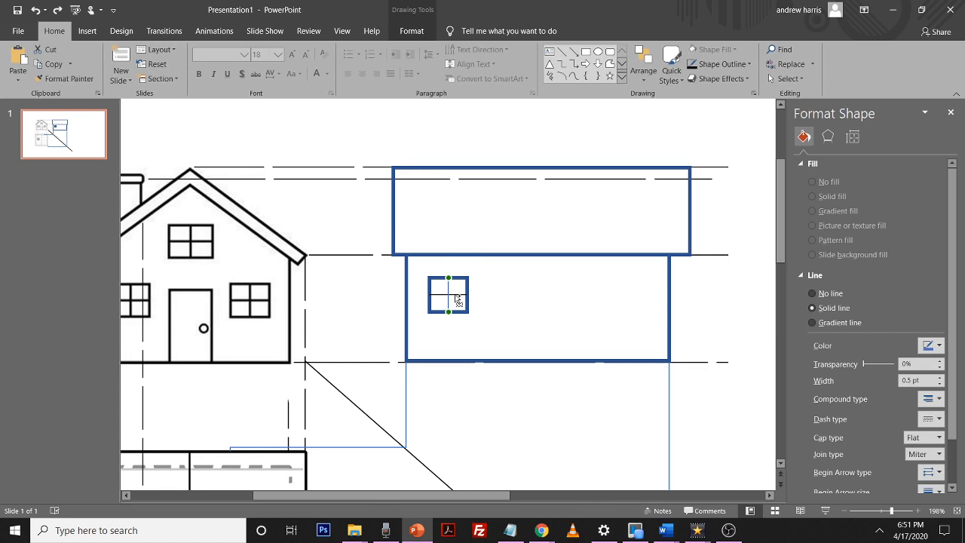
click(465, 280)
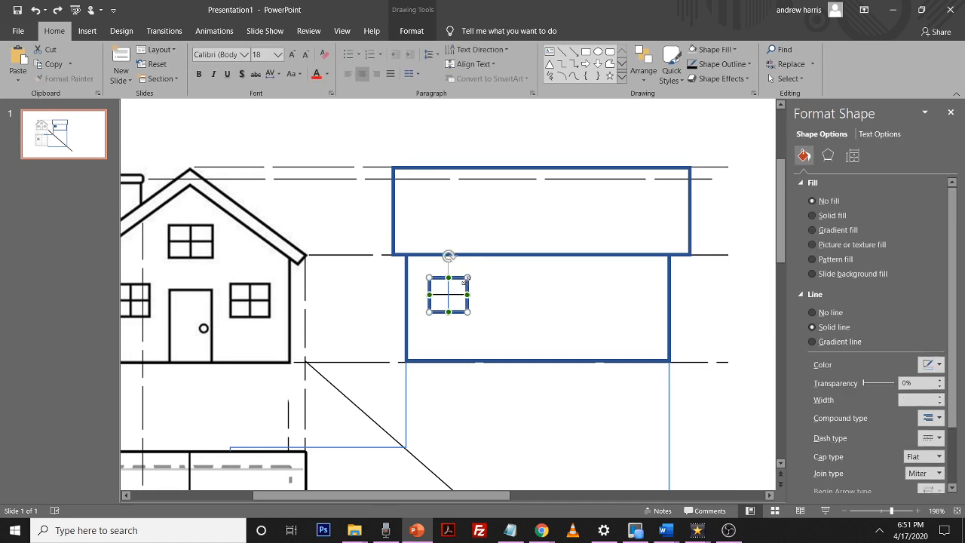
click(452, 289)
right_click(449, 288)
key(Escape)
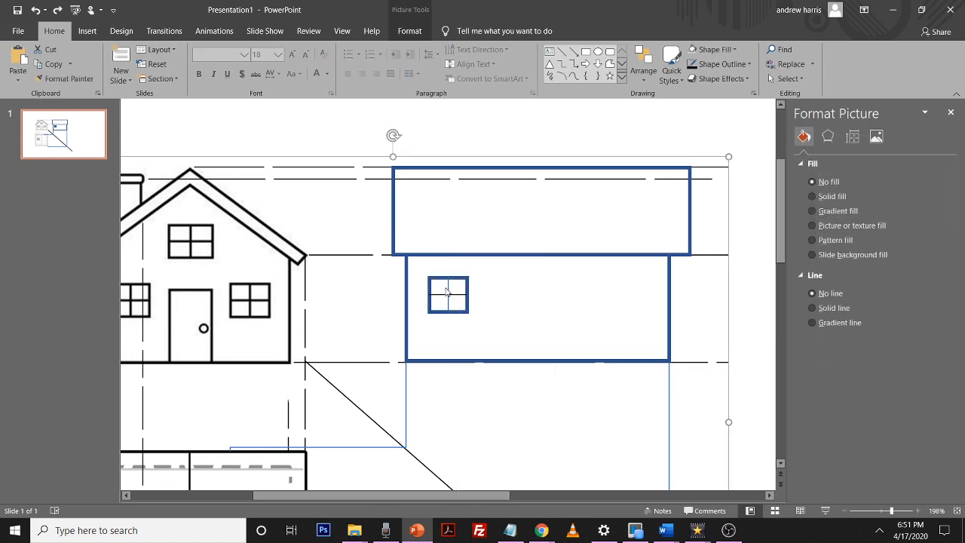
click(449, 290)
ctrl+click(458, 295)
ctrl+click(464, 286)
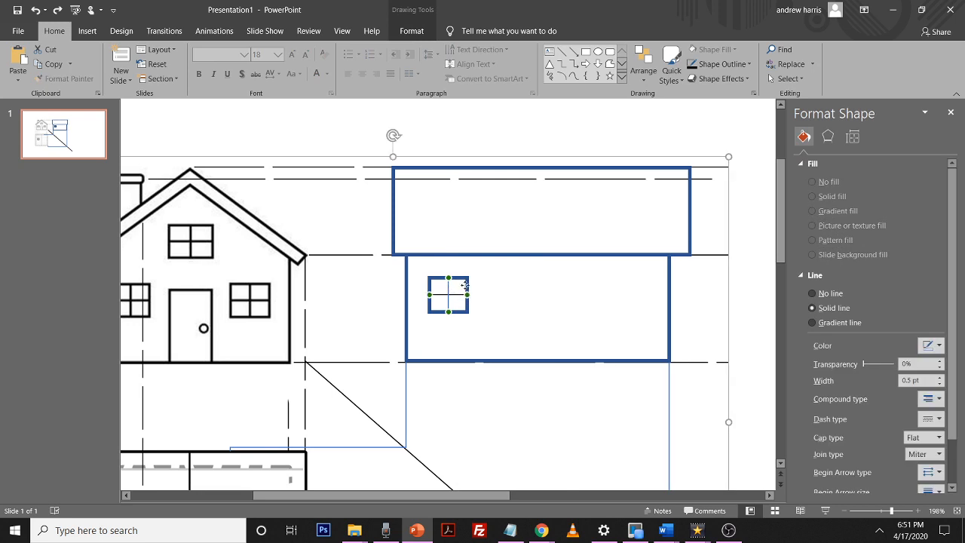
ctrl+click(468, 291)
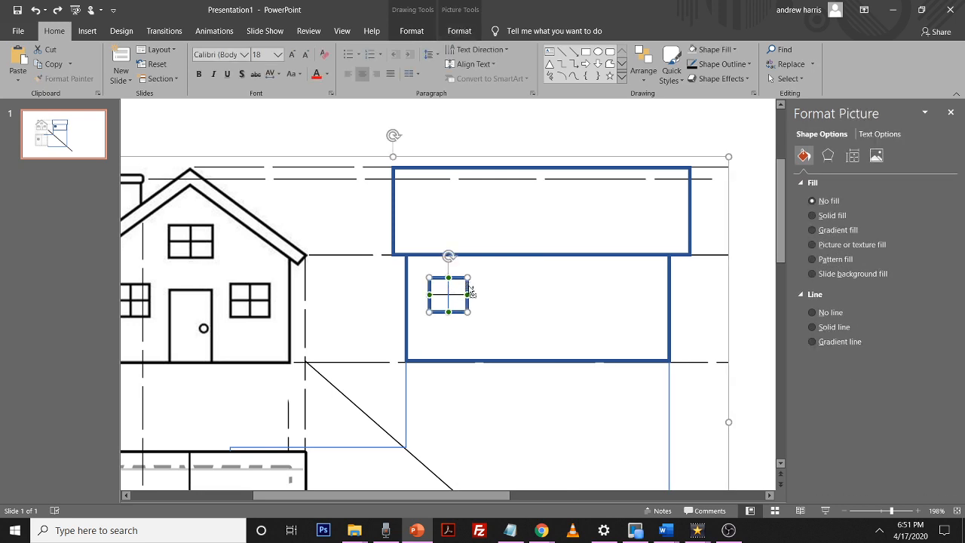
ctrl+click(727, 291)
right_click(580, 272)
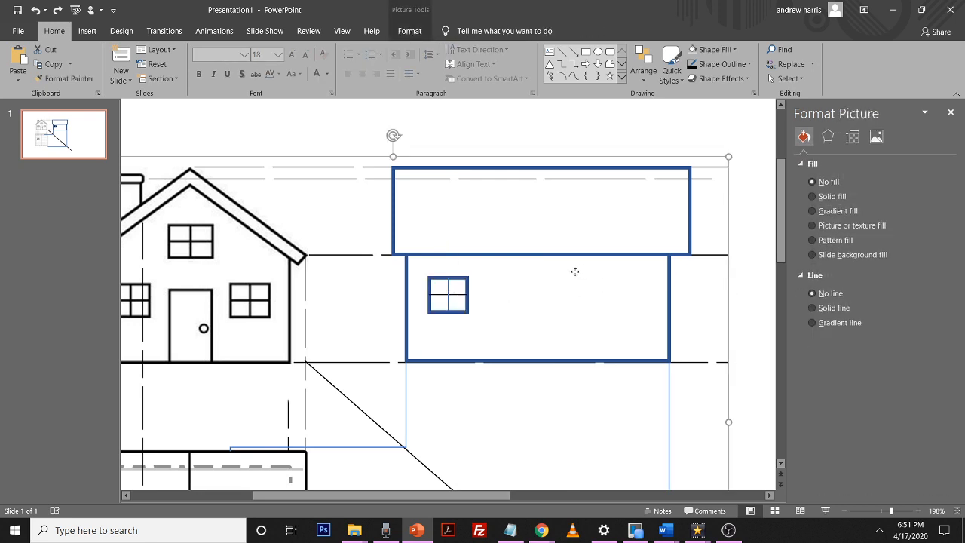
key(Escape)
Group the window square with its two crossing lines
click(449, 294)
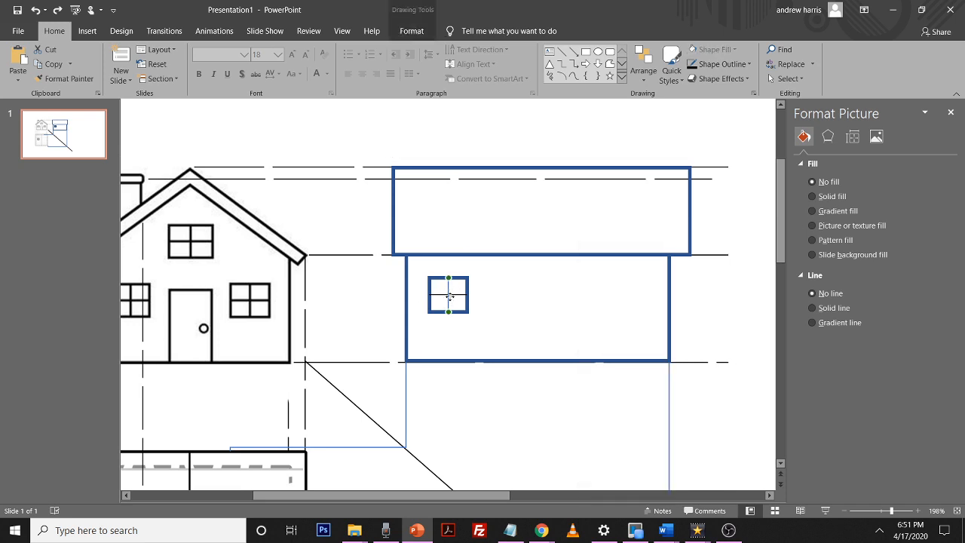
ctrl+click(468, 286)
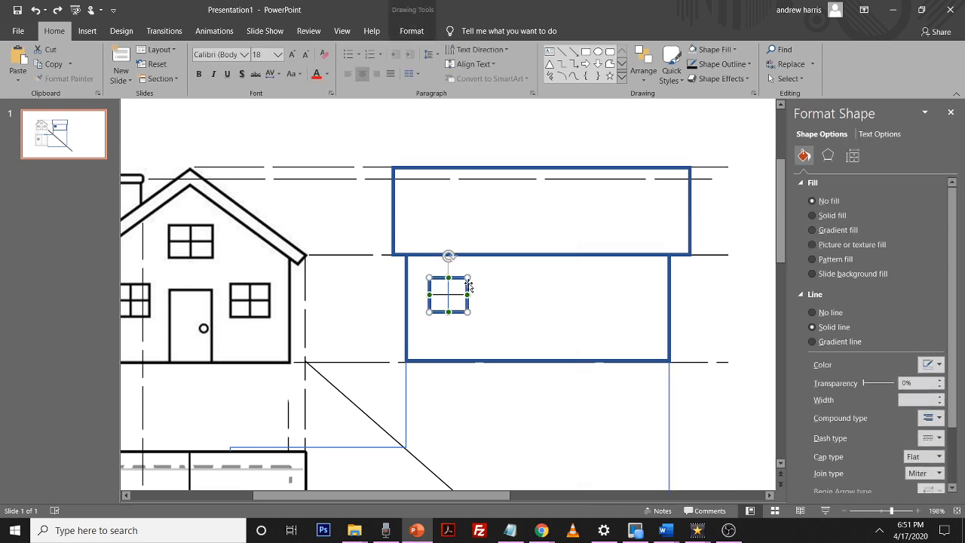
right_click(466, 285)
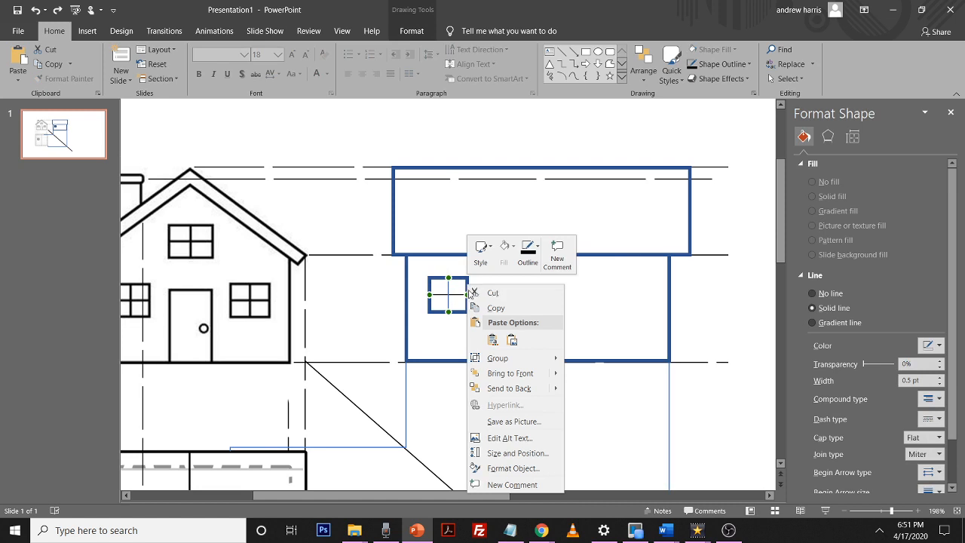
click(456, 286)
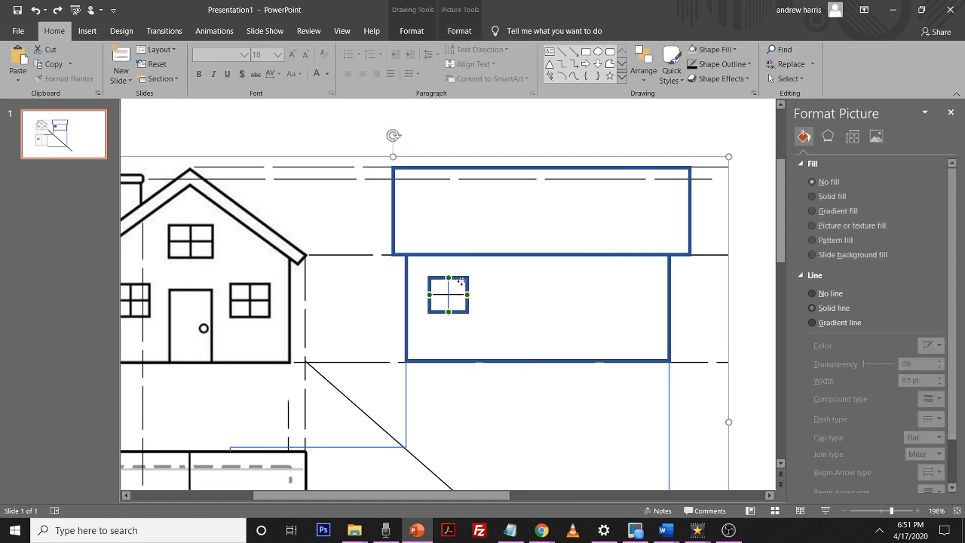
click(462, 282)
click(461, 281)
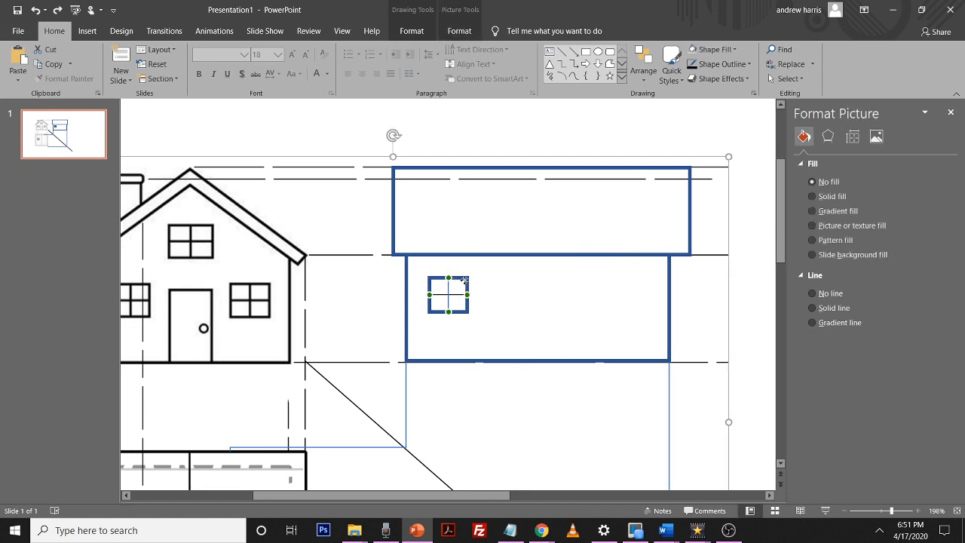
click(462, 279)
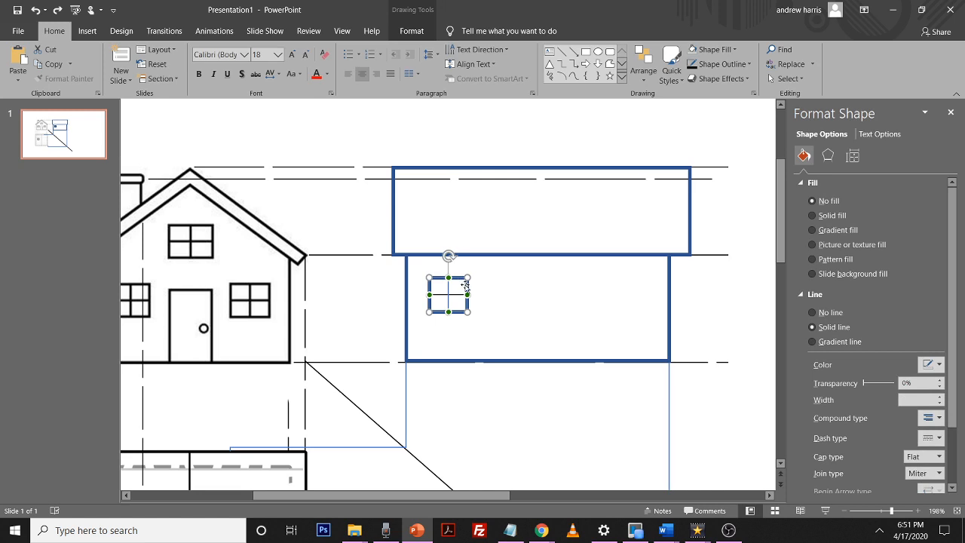
click(465, 285)
right_click(462, 282)
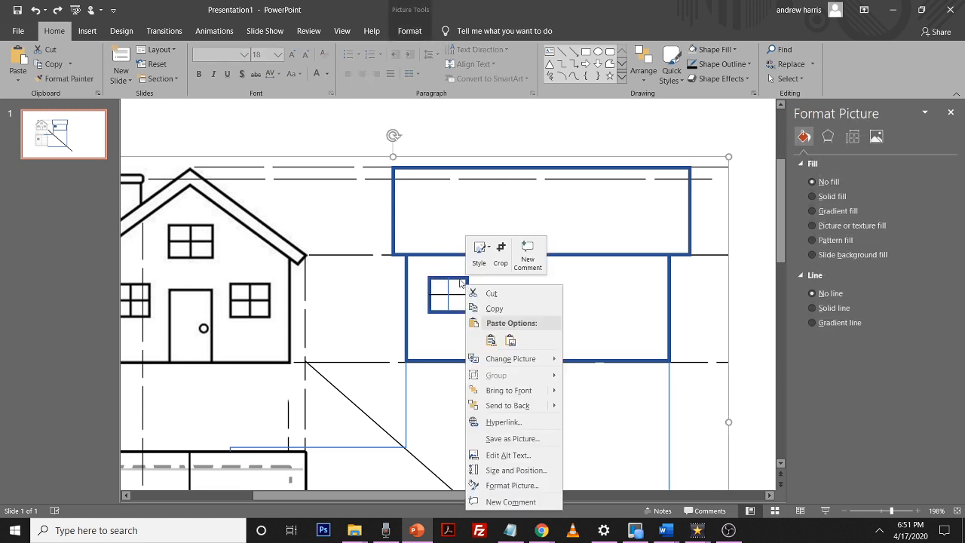
key(Escape)
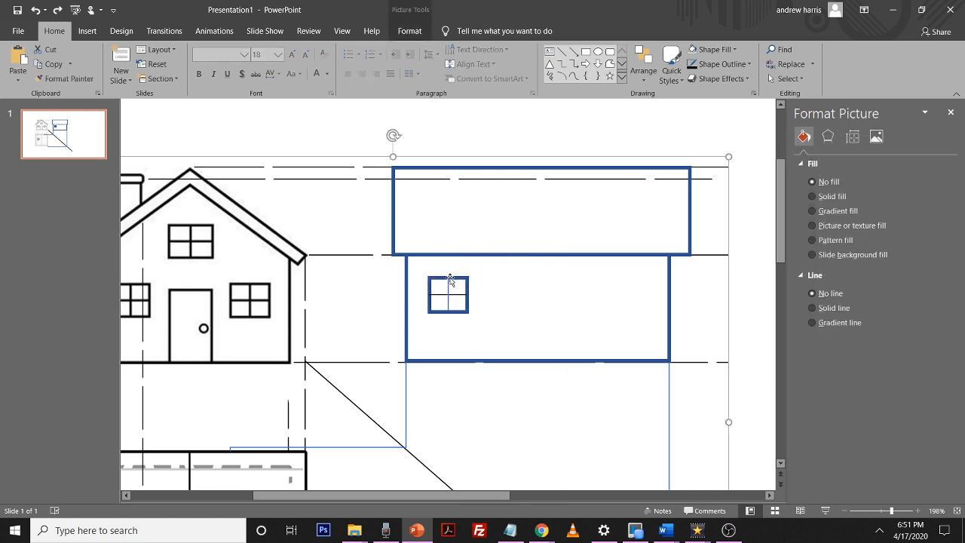
click(450, 280)
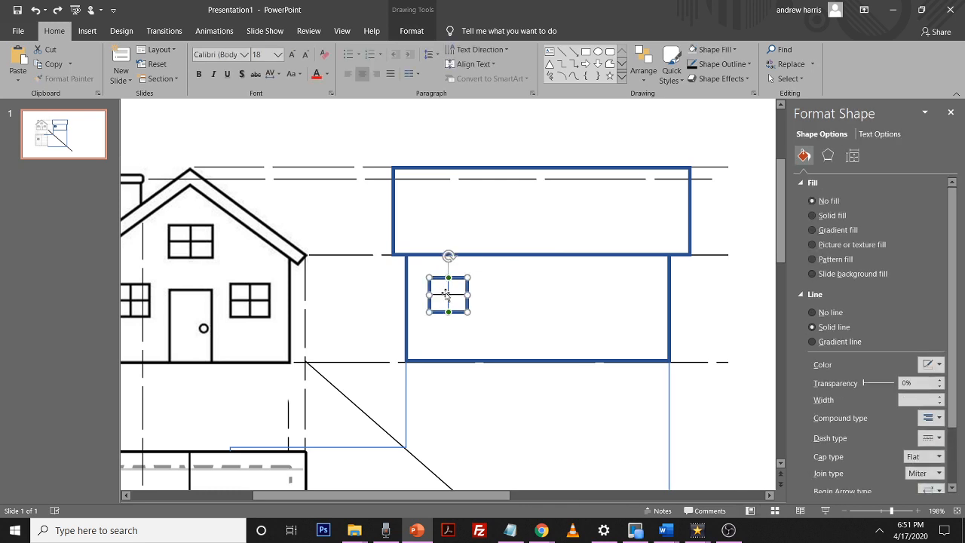
right_click(446, 293)
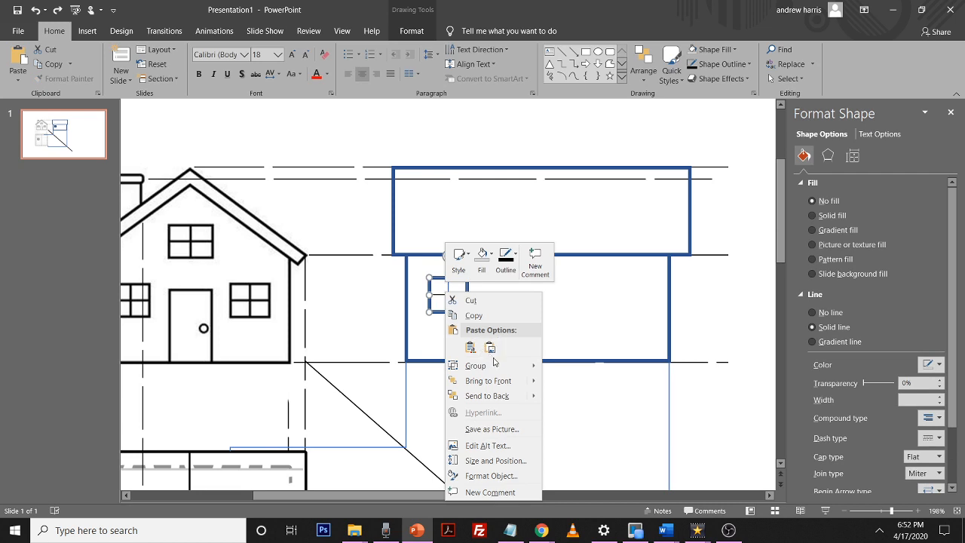
mouse_move(512, 372)
click(561, 372)
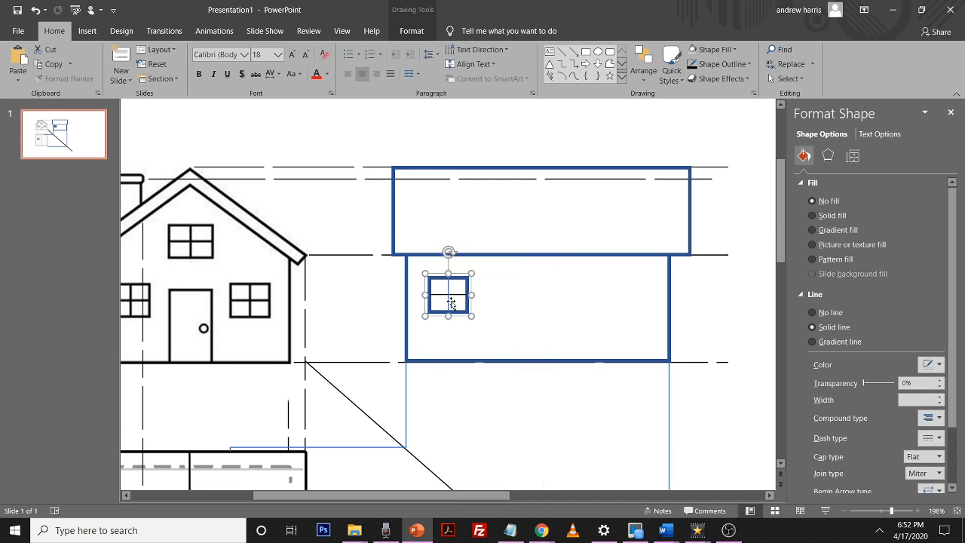
Duplicate the grouped window
key(ctrl+d)
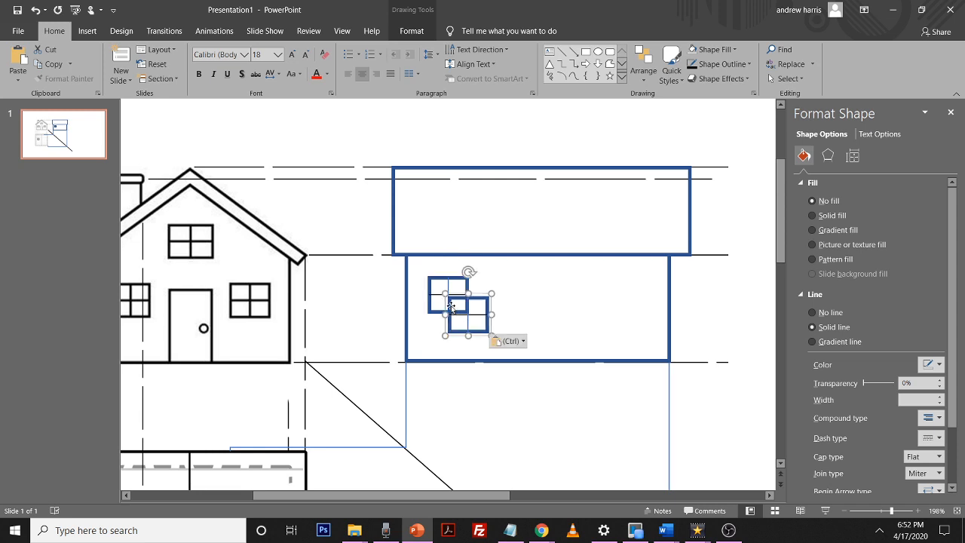
click(517, 291)
drag(474, 302, 518, 292)
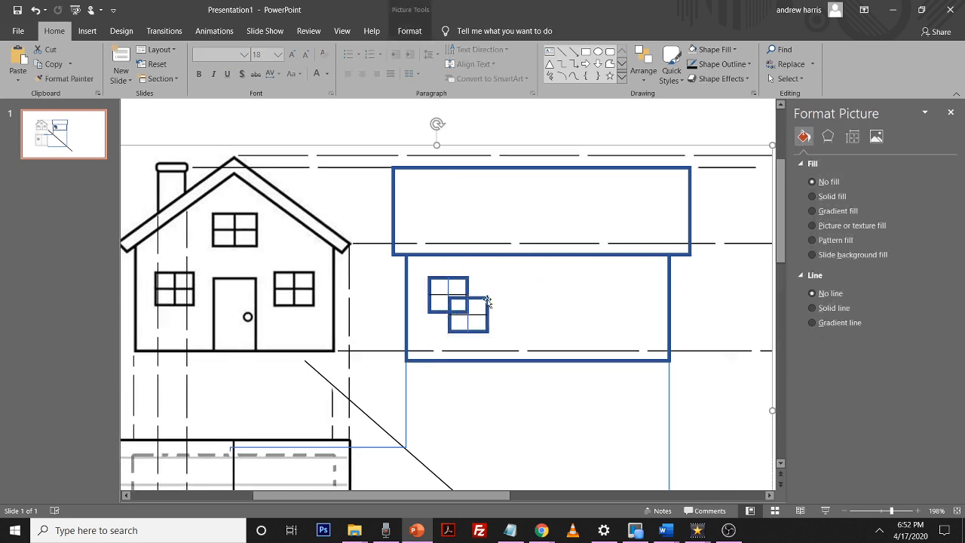
key(ctrl+z)
click(481, 299)
click(481, 296)
click(482, 302)
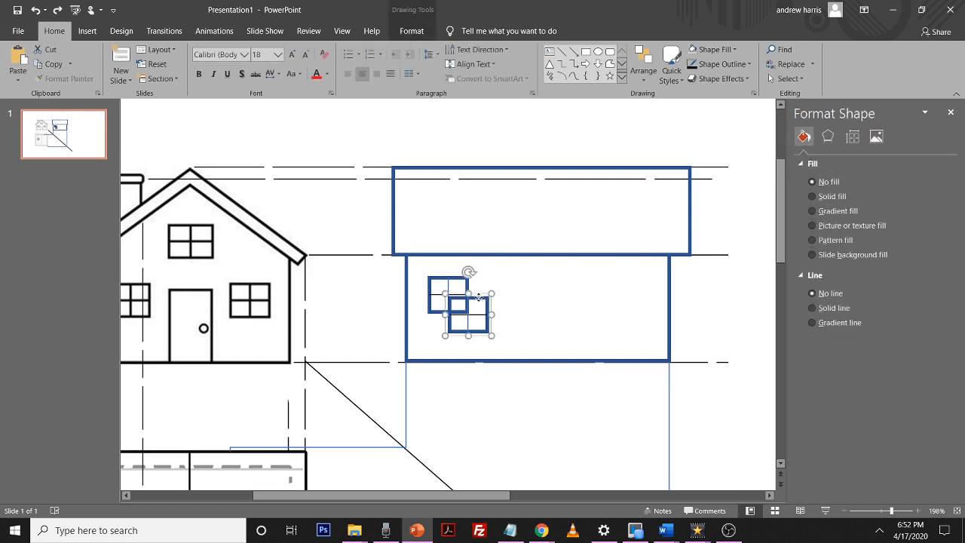
Place the duplicated window along the side wall and duplicate it again for a third window near the wall's right end
drag(482, 301, 529, 281)
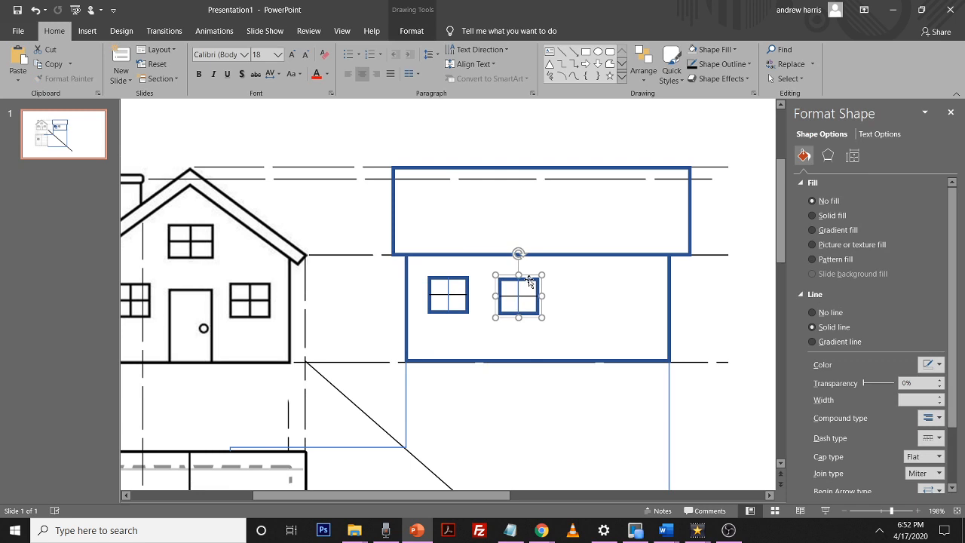
key(ctrl+d)
drag(550, 301, 638, 281)
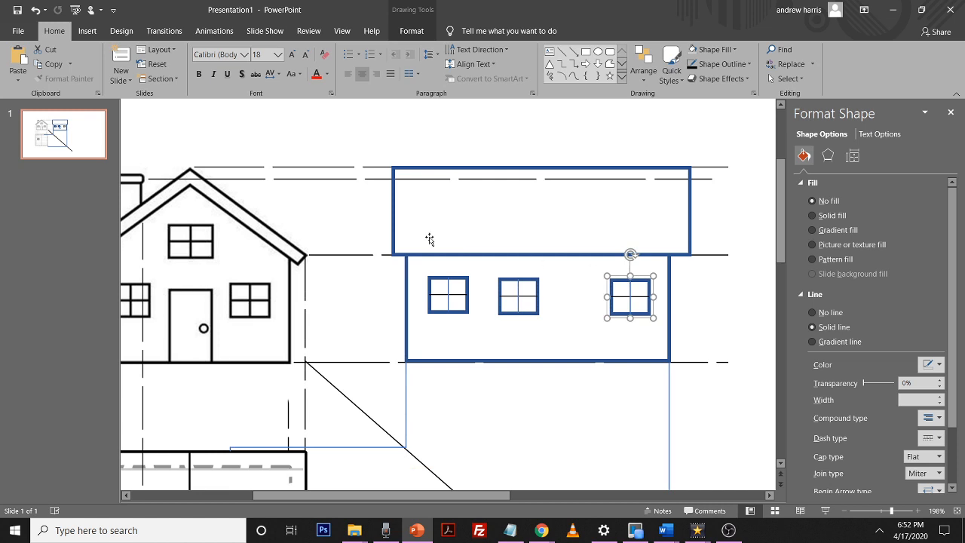
Select the three side-elevation windows and try aligning their centres, undoing that alignment
click(449, 279)
shift+click(506, 278)
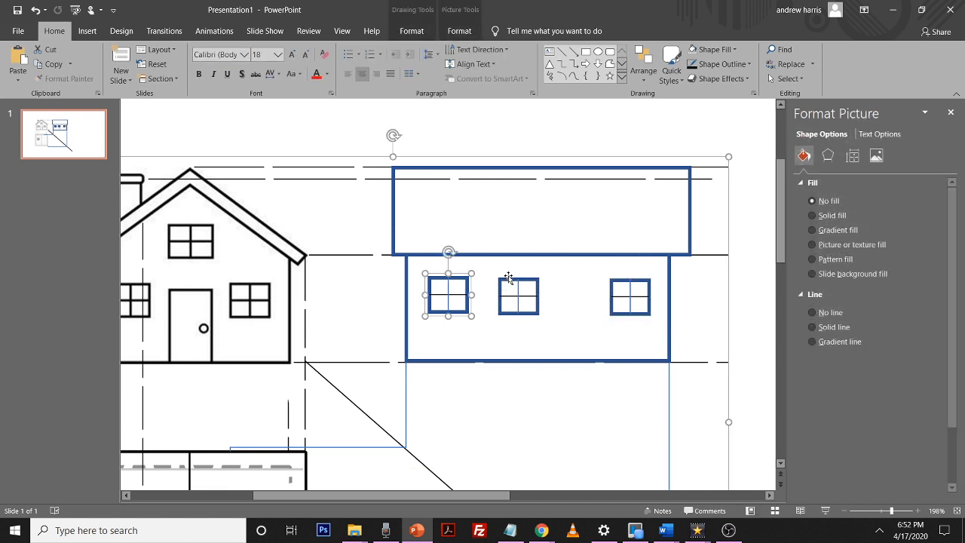
shift+click(509, 278)
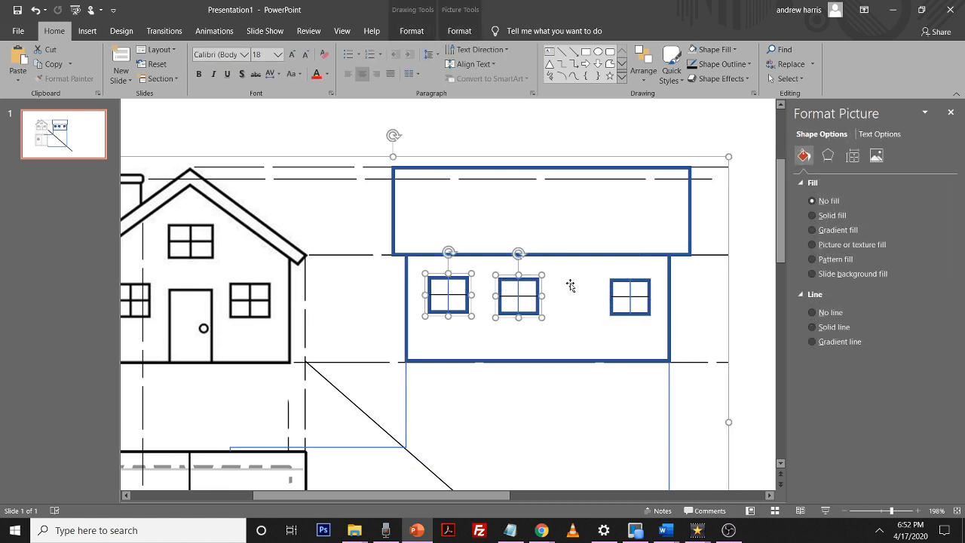
shift+click(620, 283)
shift+click(619, 283)
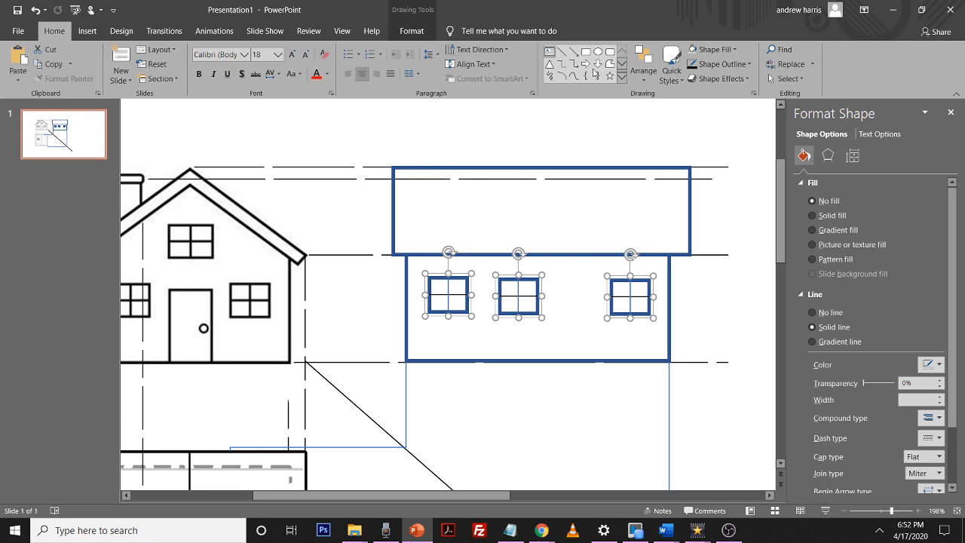
click(413, 33)
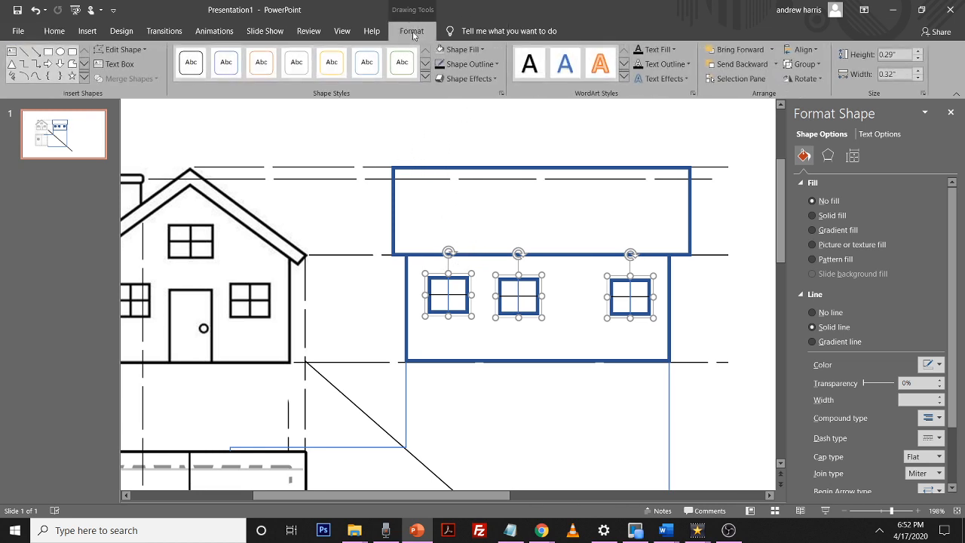
click(816, 51)
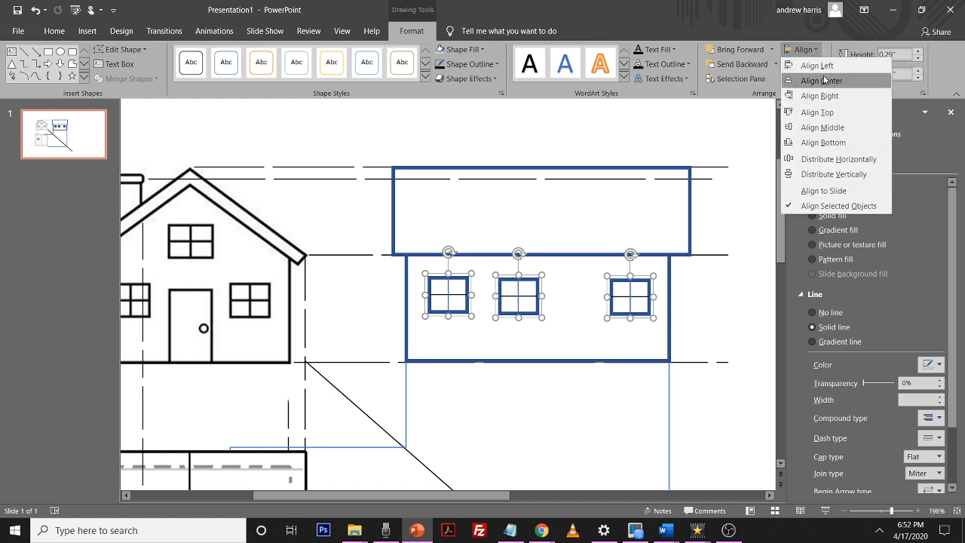
click(822, 81)
key(ctrl+z)
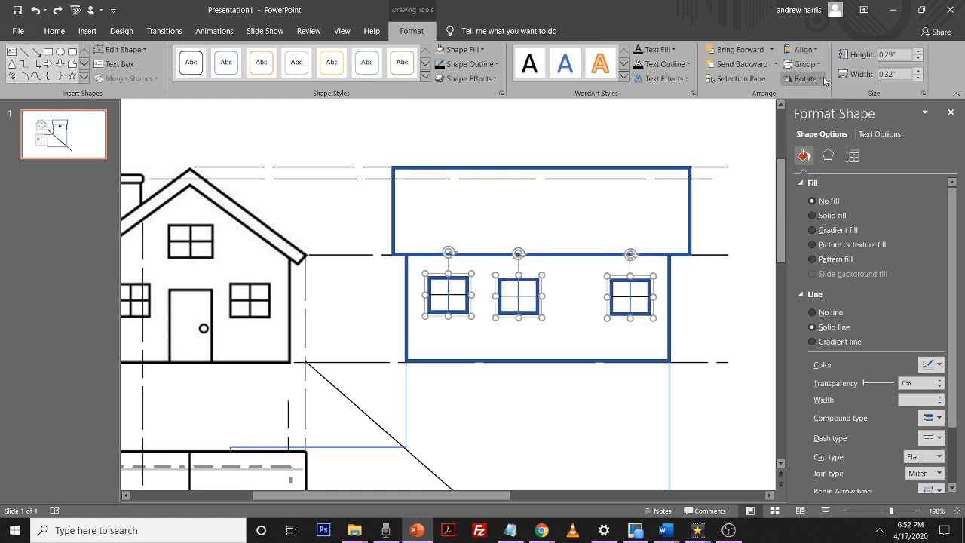
Align the three windows along their middles and distribute them horizontally
click(802, 49)
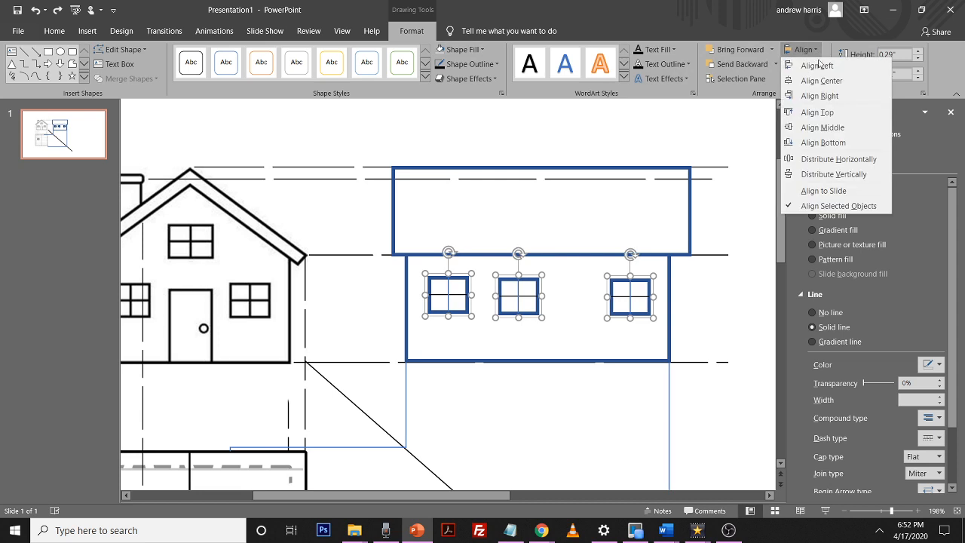
click(817, 127)
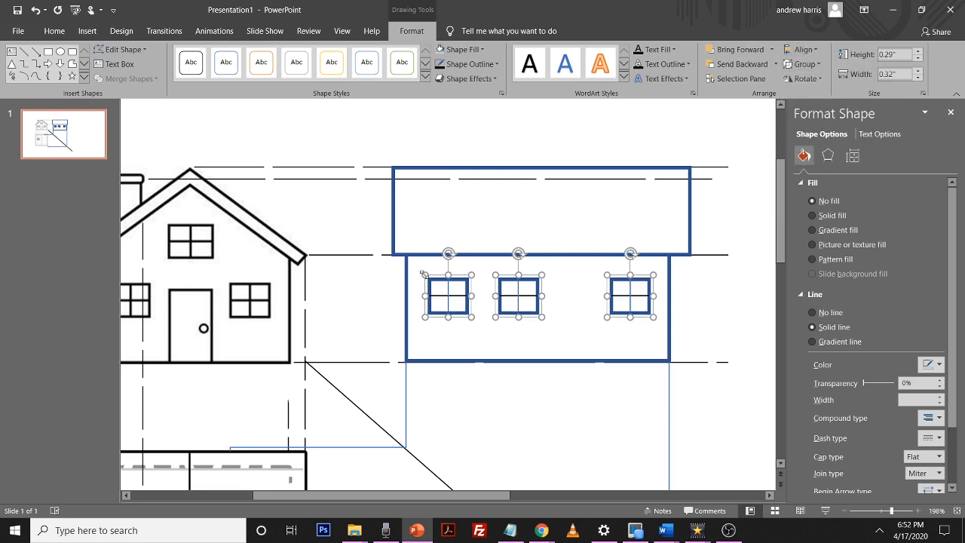
click(818, 50)
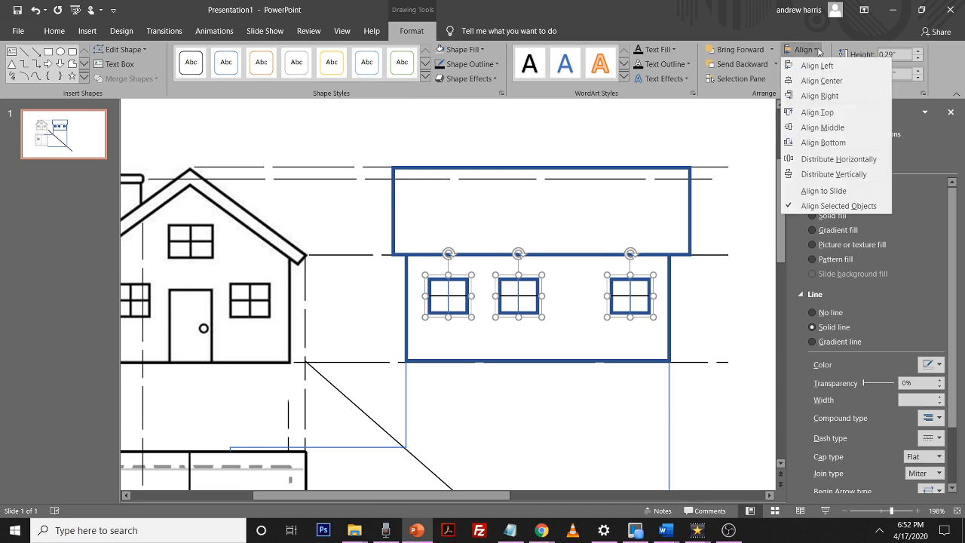
click(839, 159)
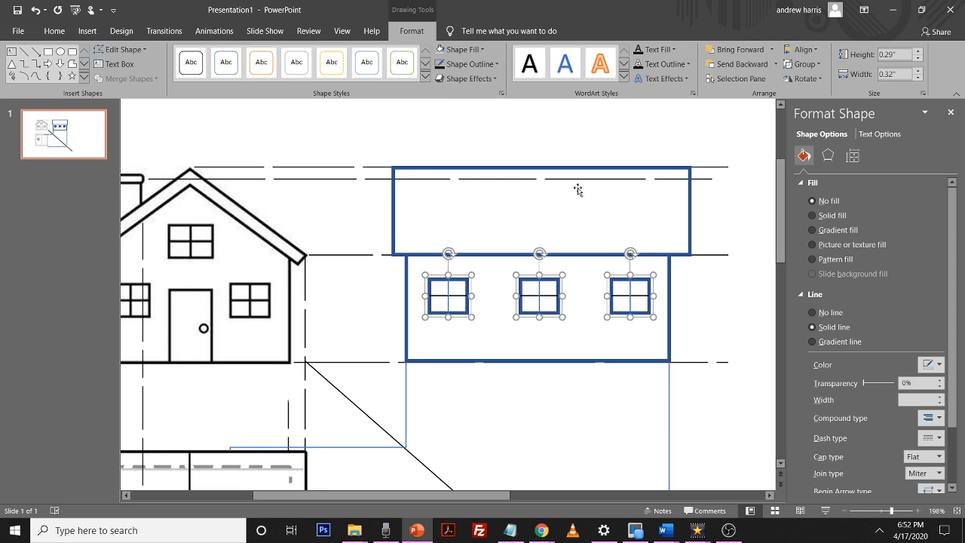
key(Escape)
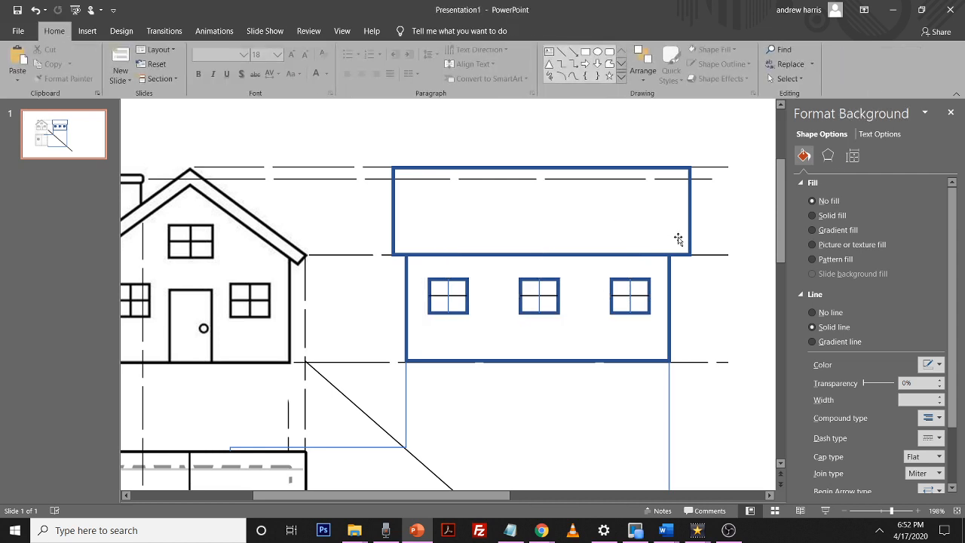
Duplicate the side wall rectangle and resize it to trace the chimney stack on the front elevation
scroll(540, 290, down, 2)
scroll(542, 287, up, 3)
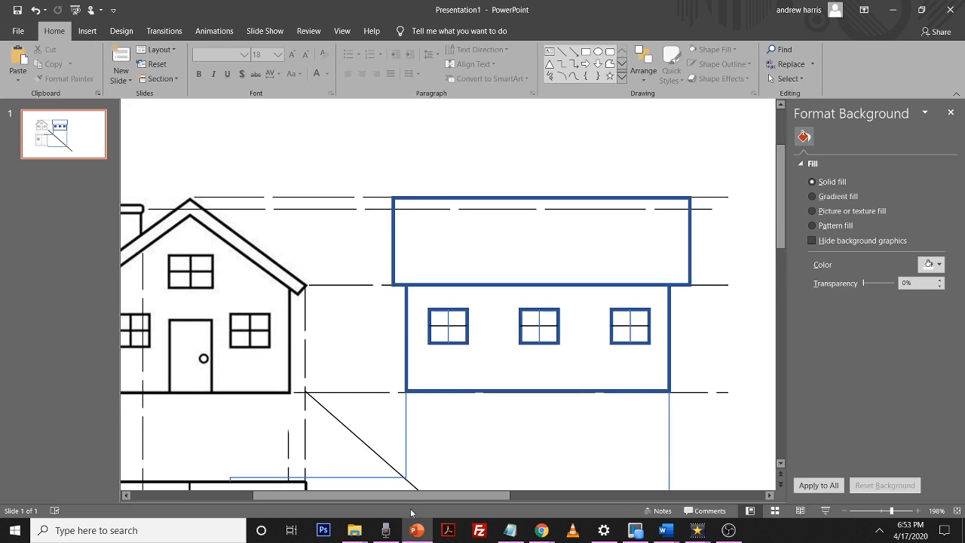
drag(389, 497, 359, 496)
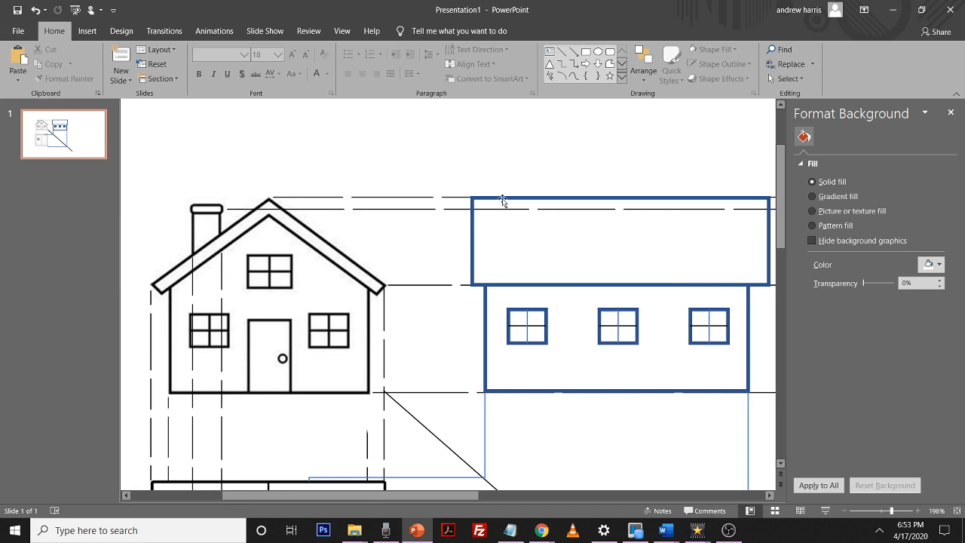
click(494, 323)
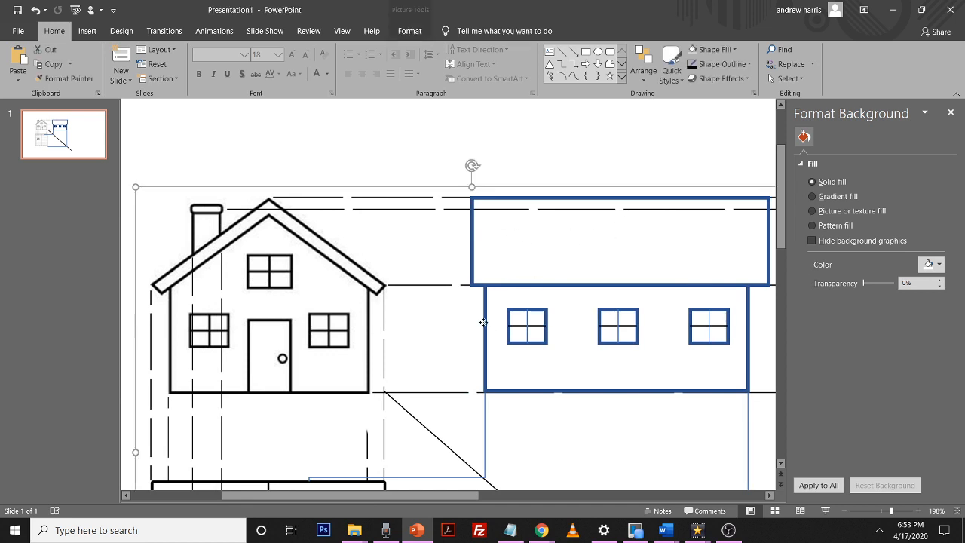
click(522, 391)
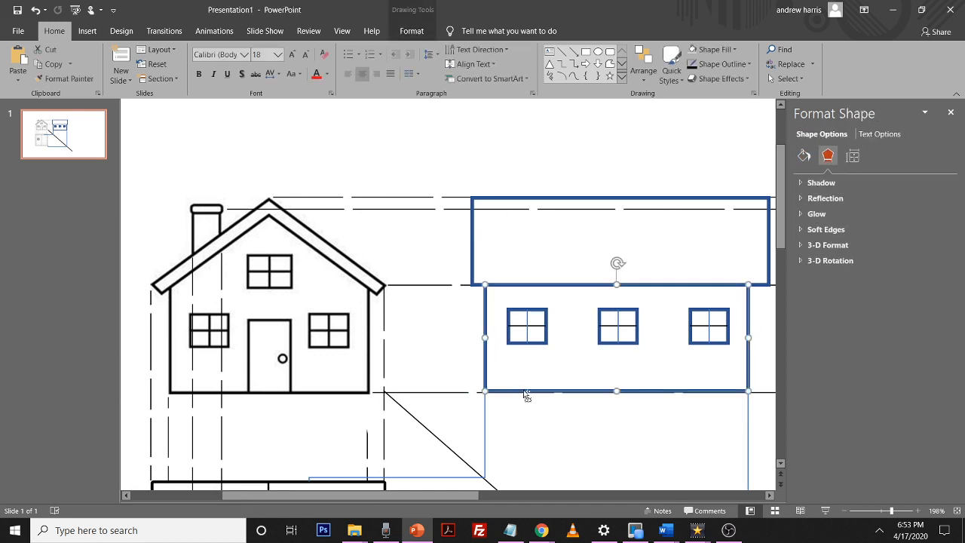
key(ctrl+d)
drag(768, 359, 536, 349)
drag(539, 305, 220, 238)
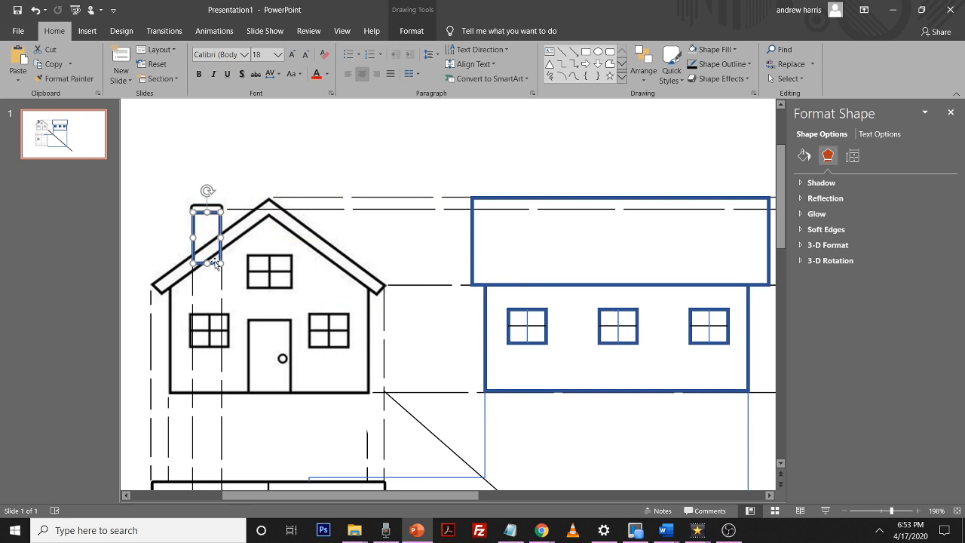
drag(205, 262, 205, 254)
Paste a rectangle and fit it over the chimney cap on the front elevation
key(ctrl+v)
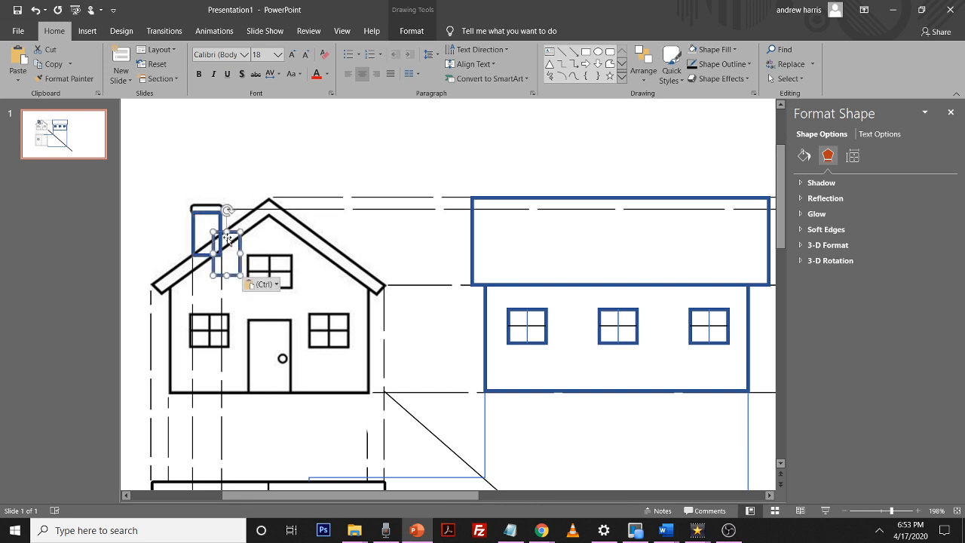
drag(230, 253, 226, 211)
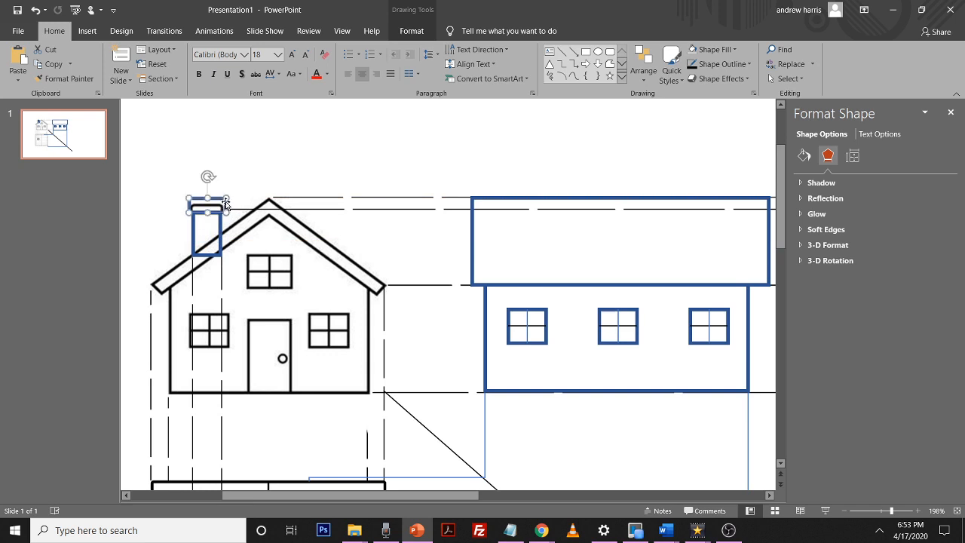
click(211, 199)
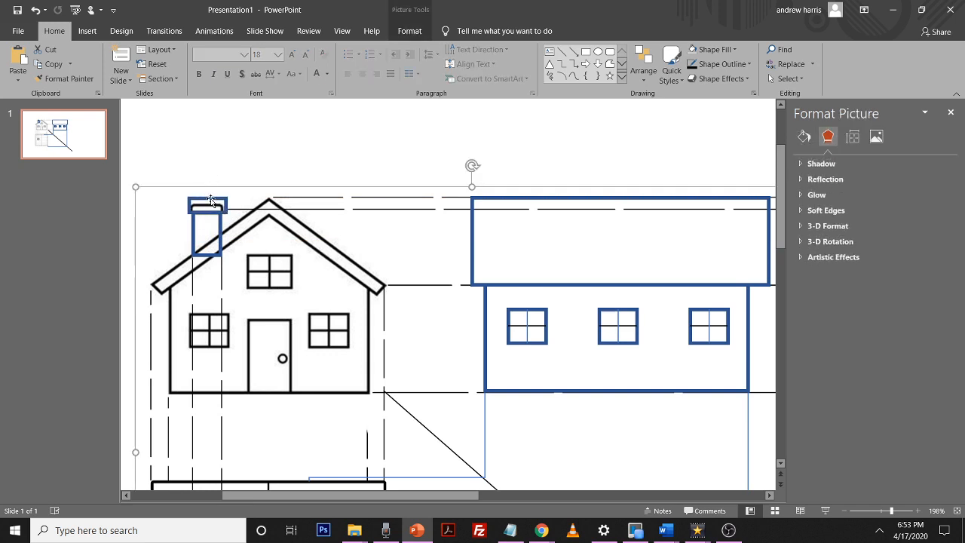
click(212, 201)
drag(212, 201, 207, 204)
Select the traced chimney shapes and move them onto the side elevation's roof
shift+click(223, 229)
drag(221, 224, 282, 248)
drag(226, 197, 550, 225)
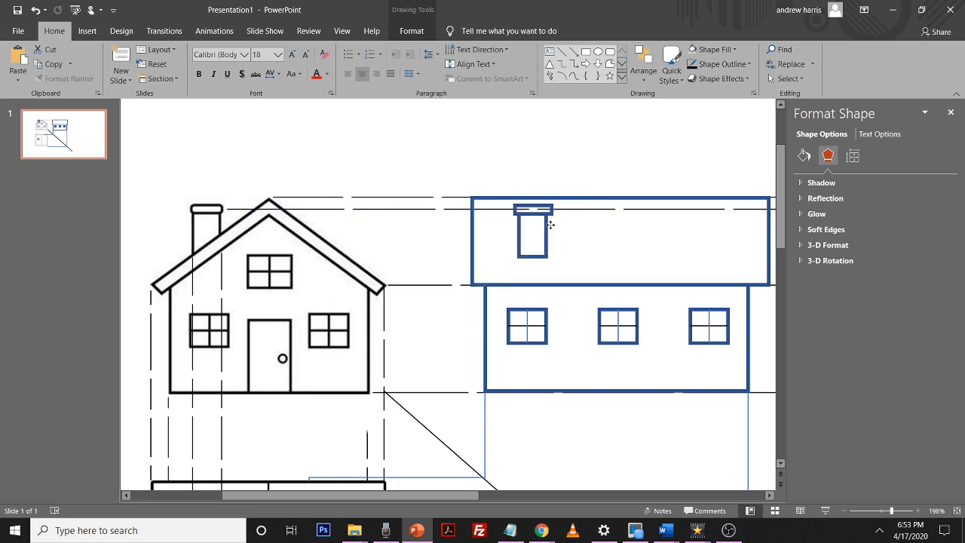
click(567, 233)
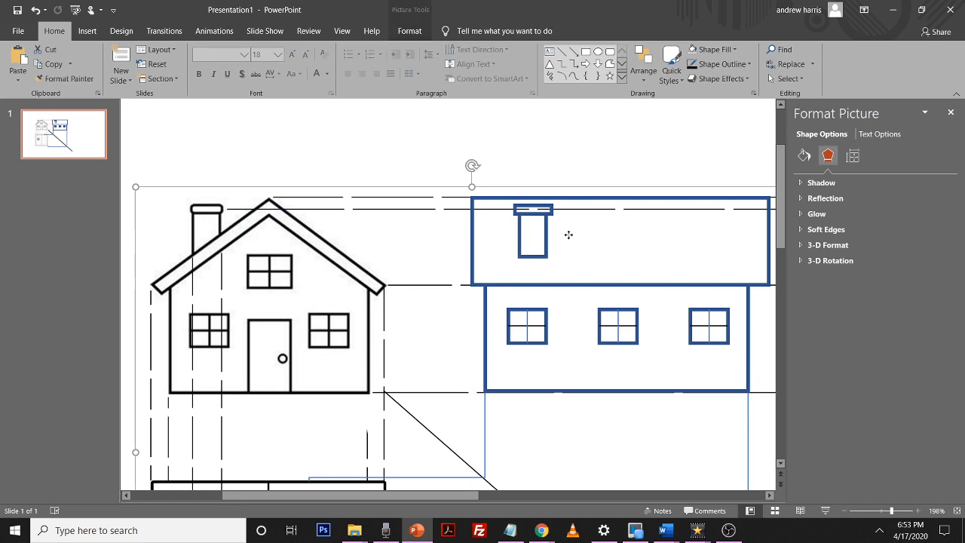
Duplicate a projection connector and route it from the plan's chimney square via the 45-degree line up through the side elevation
scroll(605, 226, down, 1)
scroll(605, 225, down, 1)
click(869, 511)
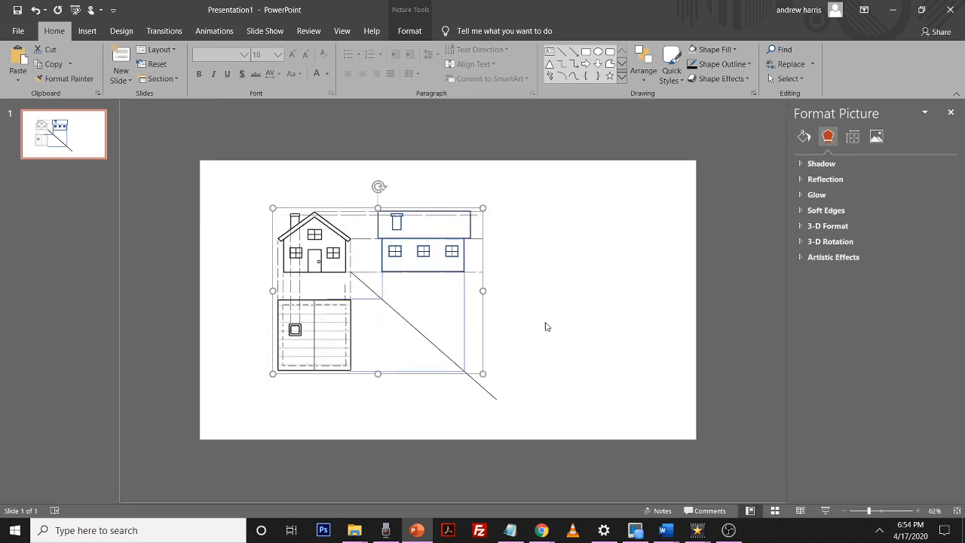
click(539, 326)
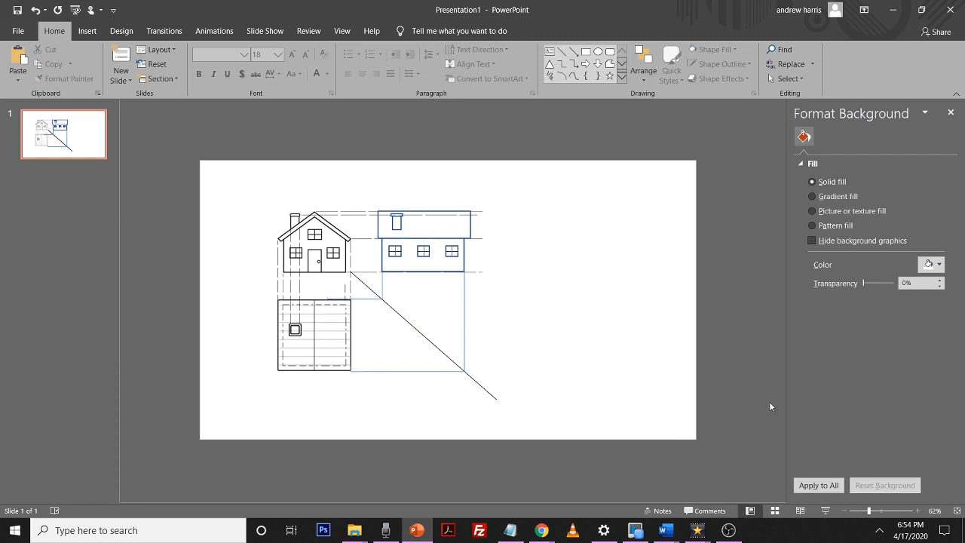
click(876, 512)
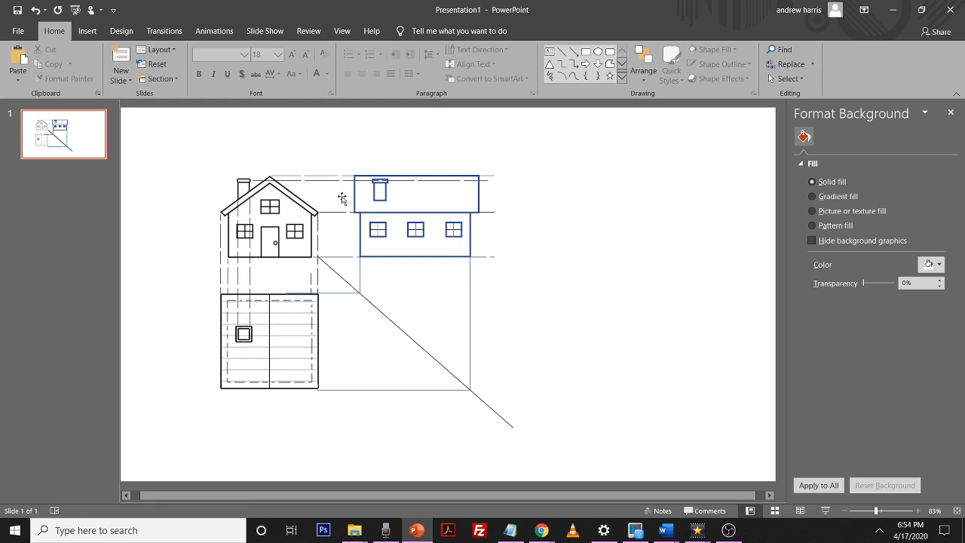
click(361, 278)
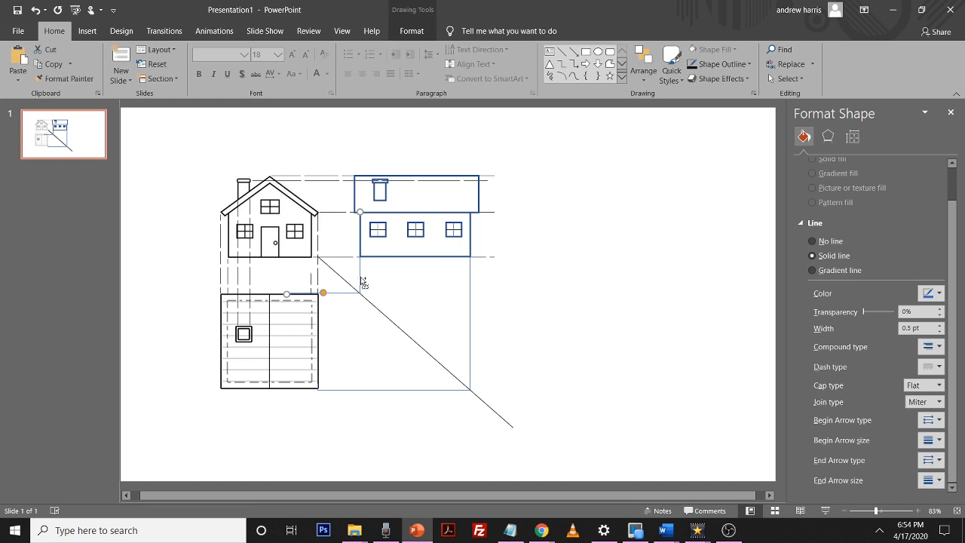
key(ctrl+d)
drag(368, 282, 393, 305)
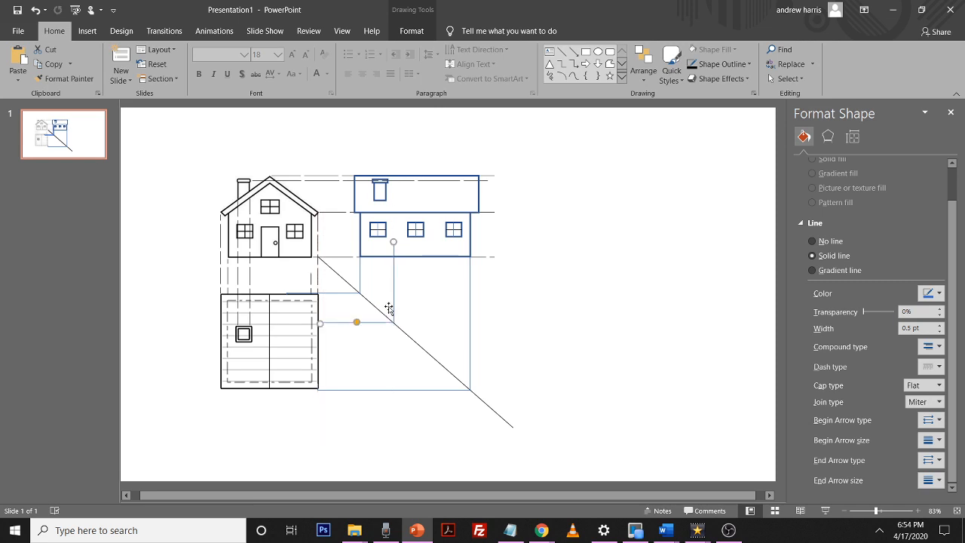
drag(320, 323, 250, 324)
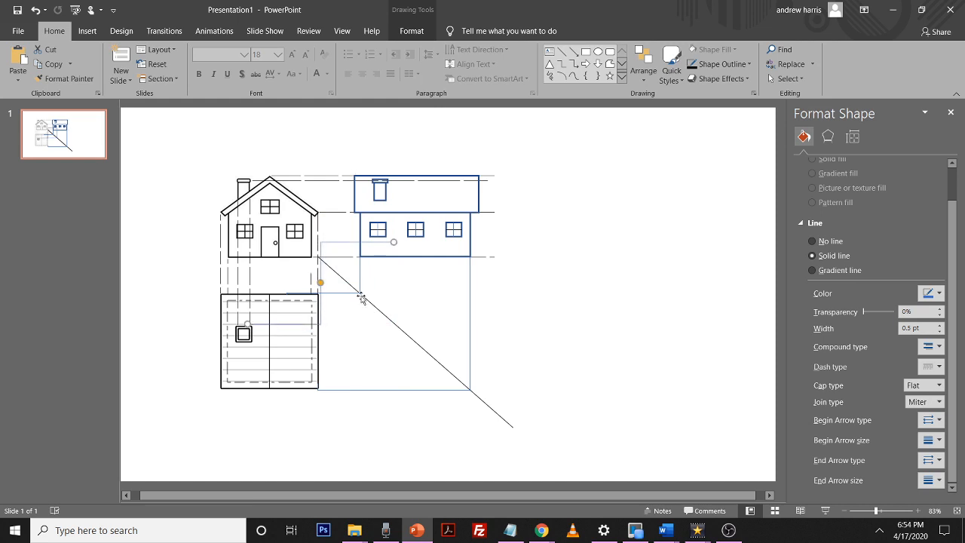
drag(320, 282, 393, 324)
drag(393, 243, 401, 154)
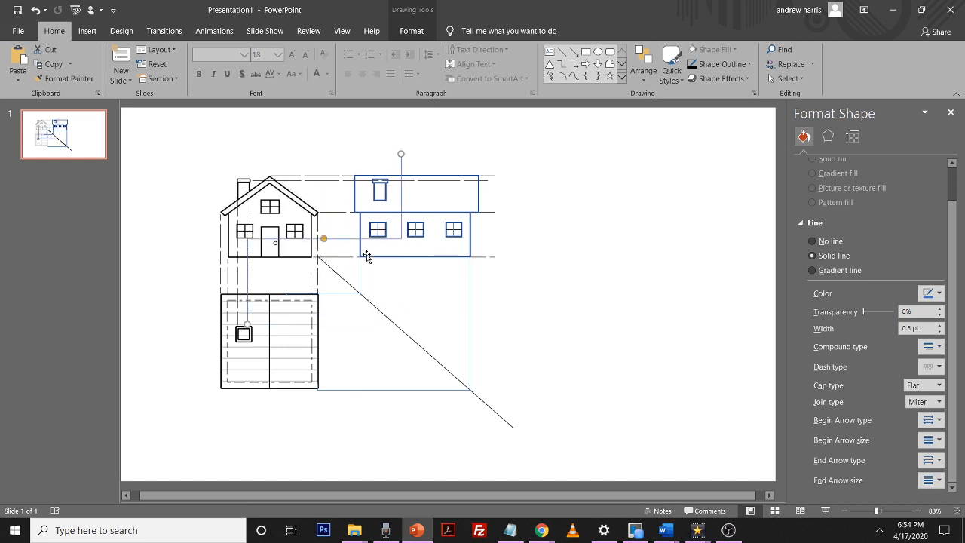
drag(324, 238, 323, 326)
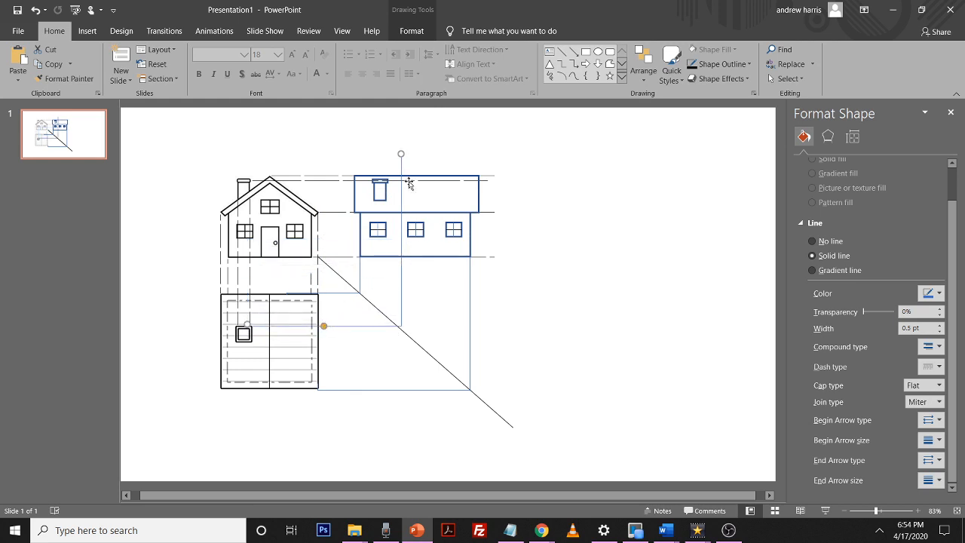
drag(400, 199, 396, 199)
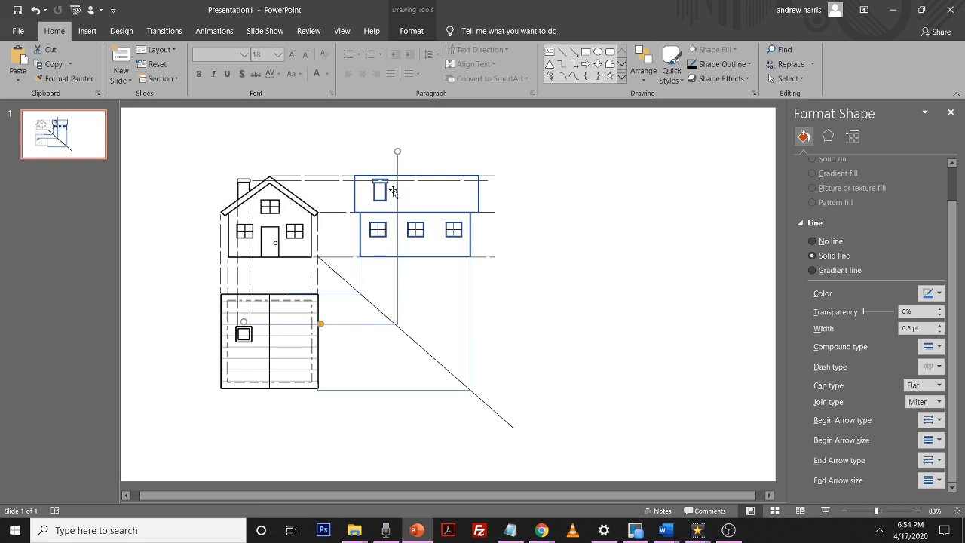
Zoom in and centre the chimney stack on the side elevation's vertical projection line beneath its cap
click(392, 196)
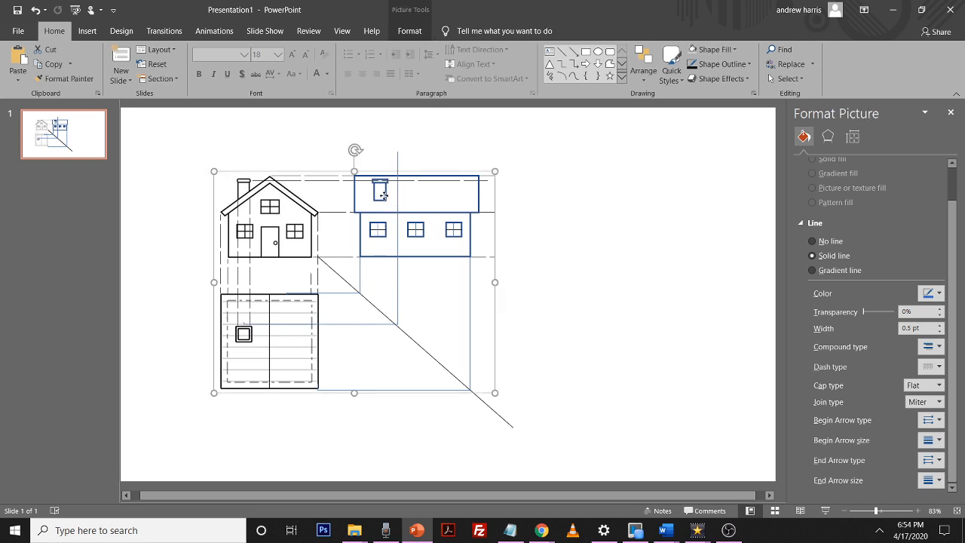
click(388, 190)
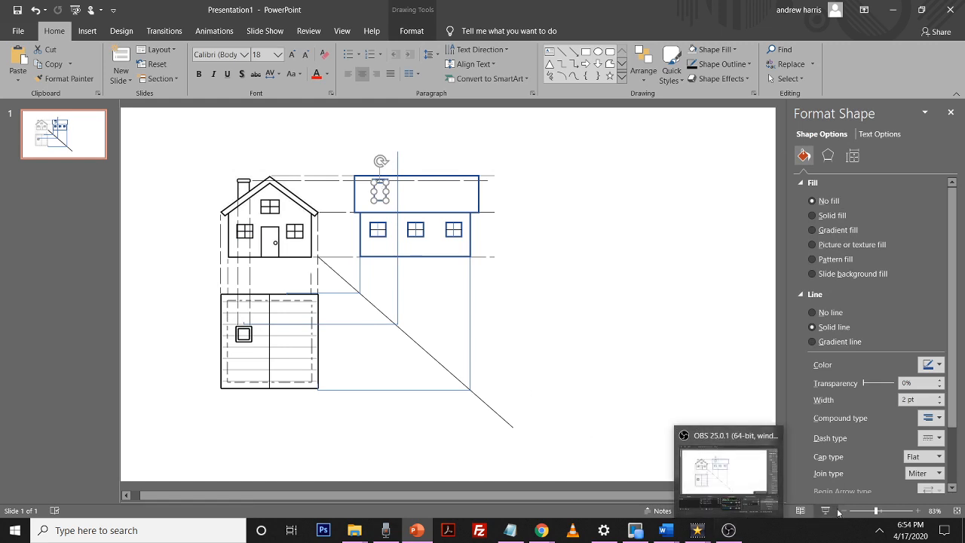
drag(876, 510, 882, 513)
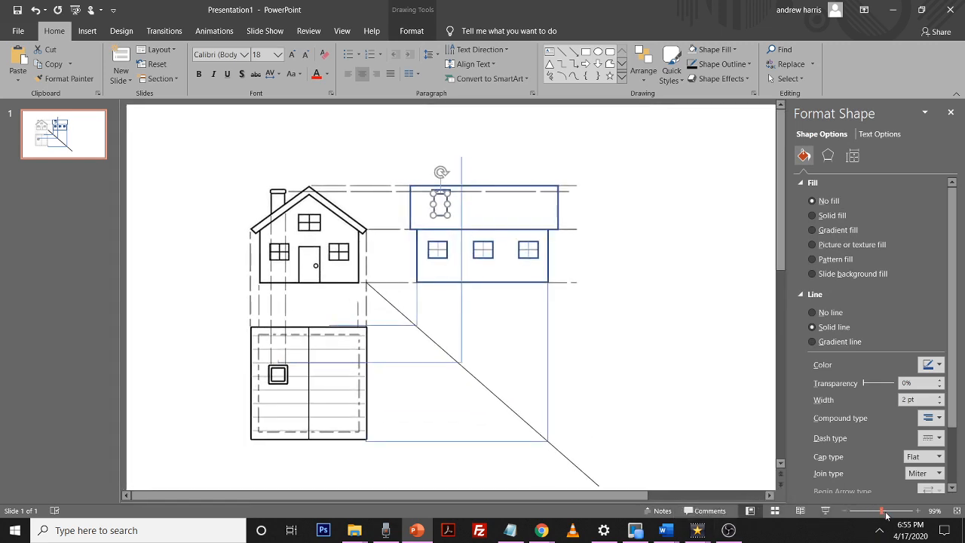
click(890, 513)
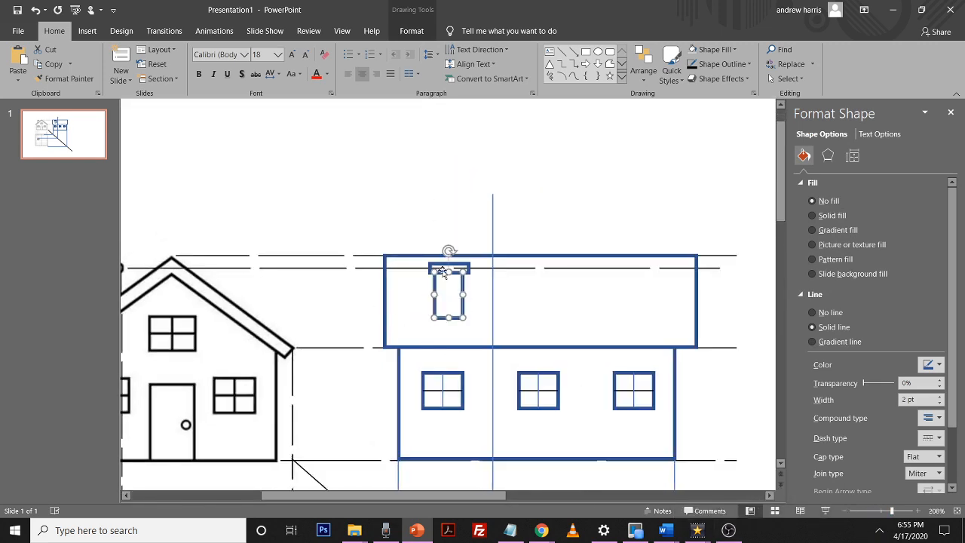
shift+click(465, 268)
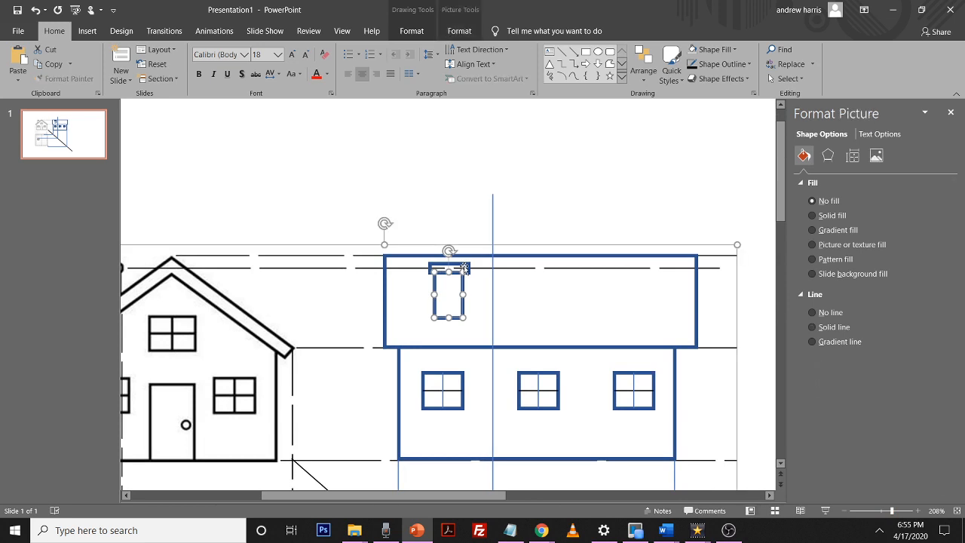
click(458, 263)
shift+click(462, 285)
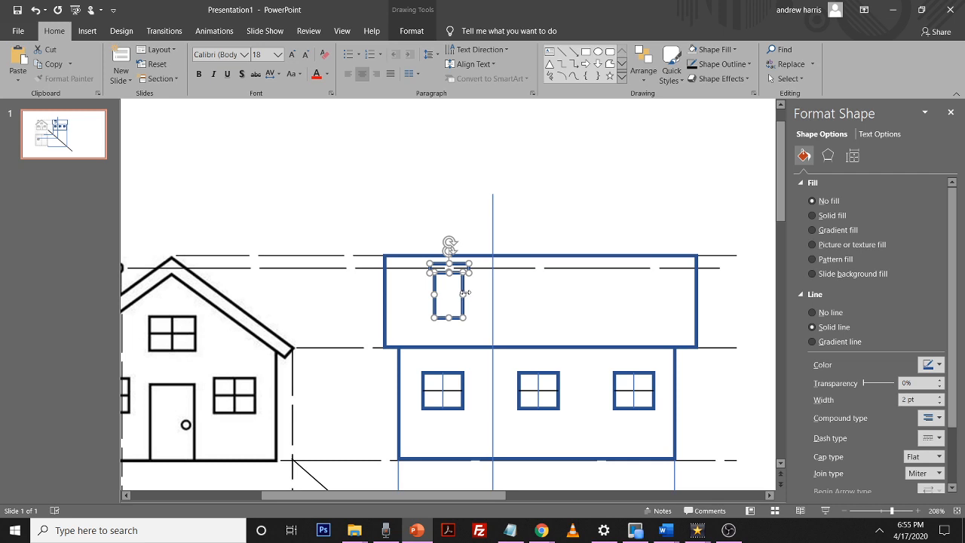
drag(461, 290, 490, 289)
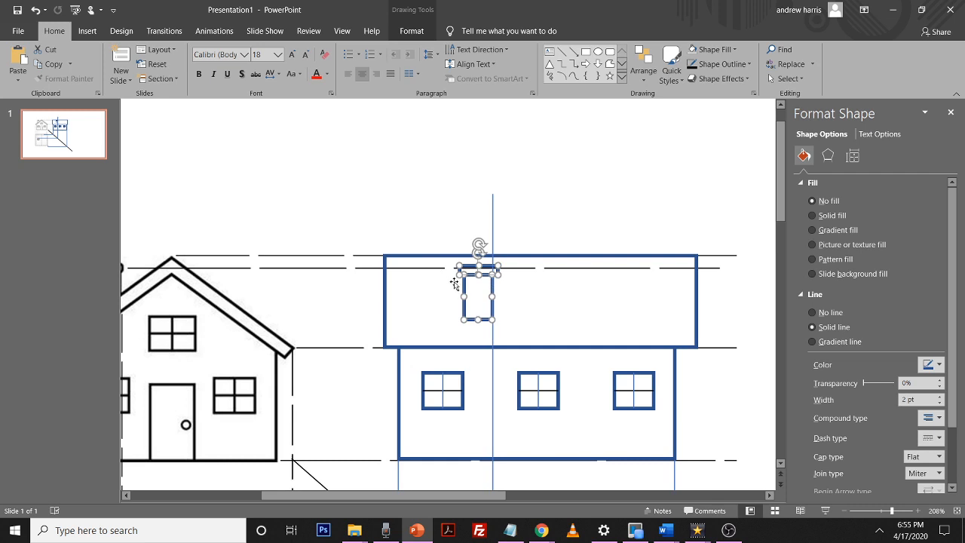
click(455, 284)
click(462, 269)
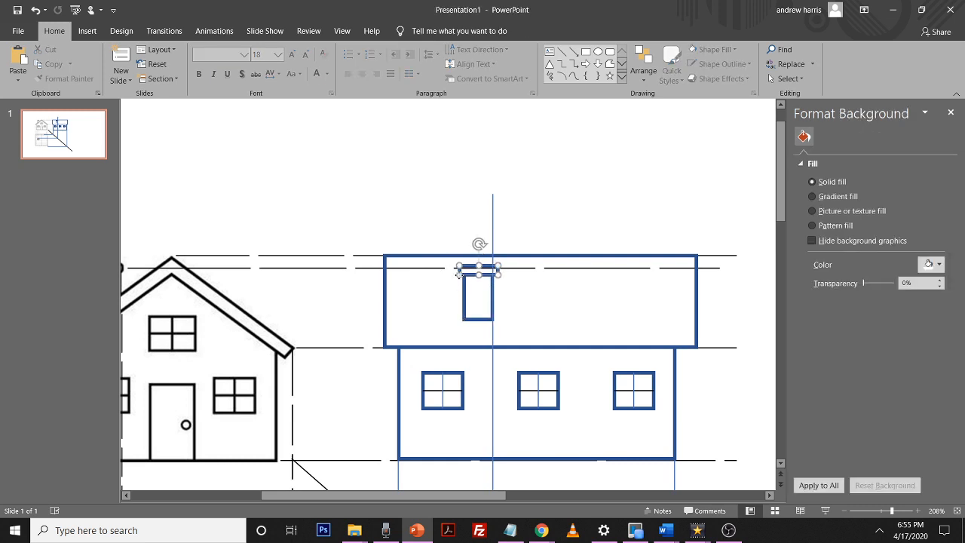
click(556, 338)
Select the side elevation's roof, wall and chimney shapes and set their outline colour to black
scroll(532, 304, down, 2)
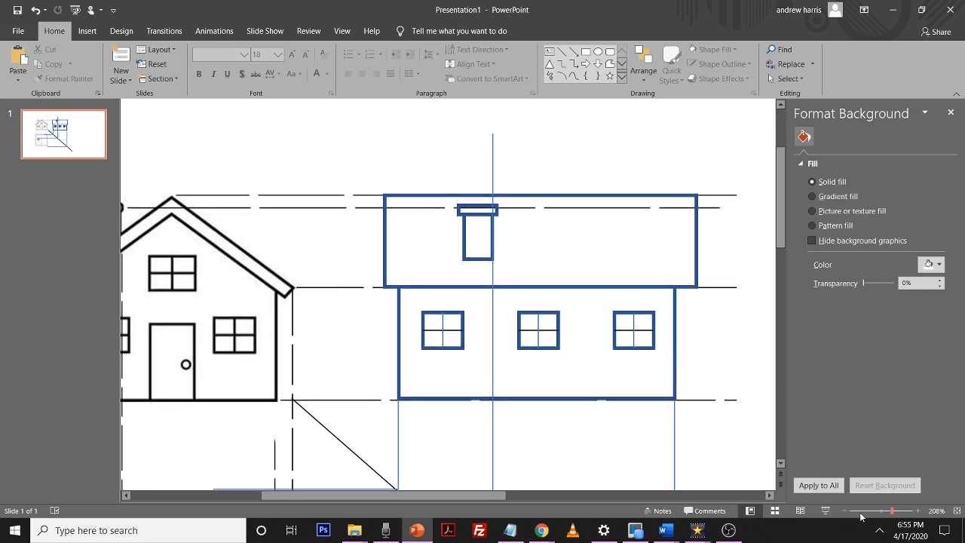
click(672, 357)
click(699, 239)
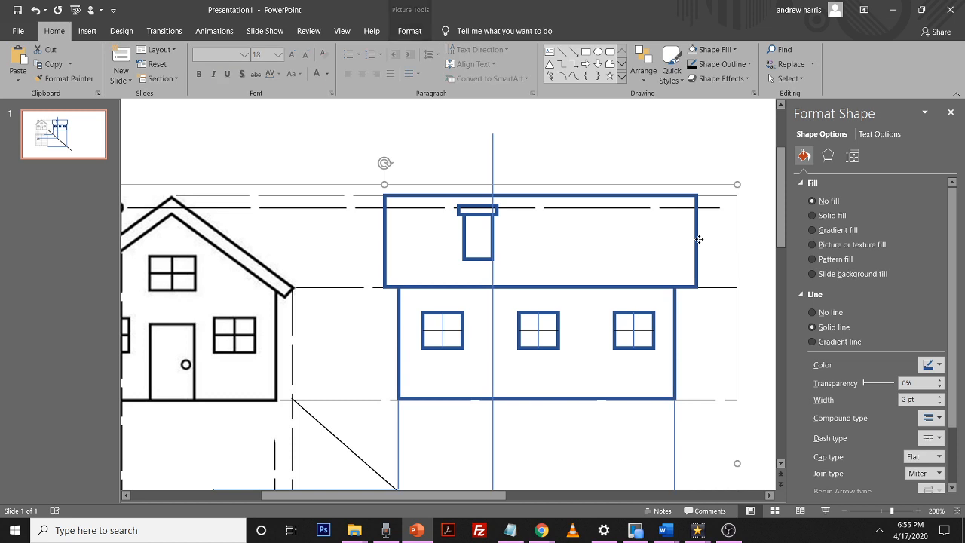
click(697, 247)
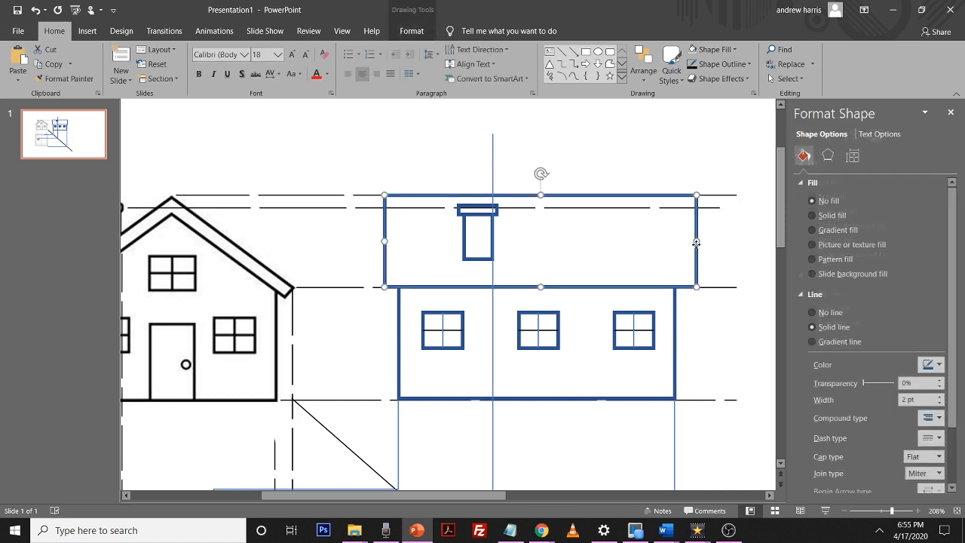
shift+click(676, 341)
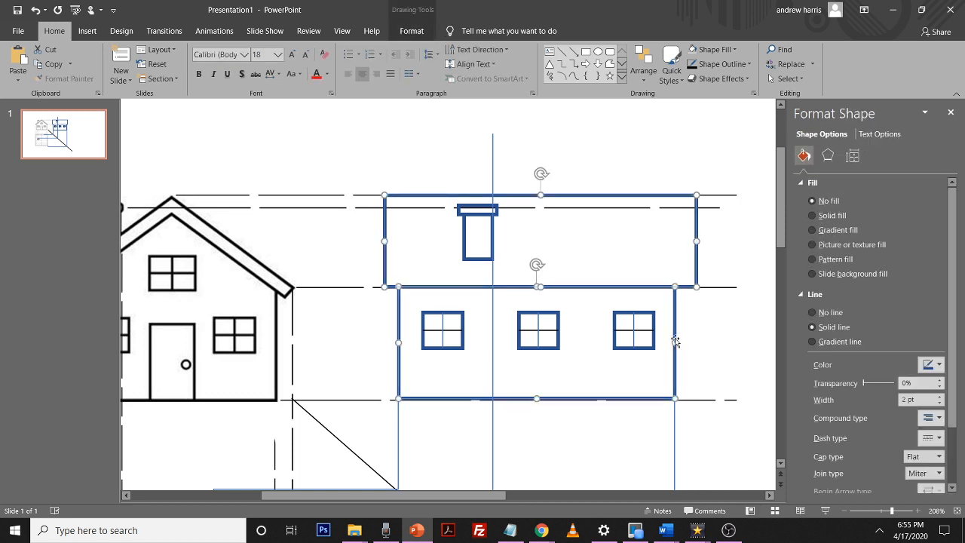
shift+click(465, 232)
shift+click(458, 208)
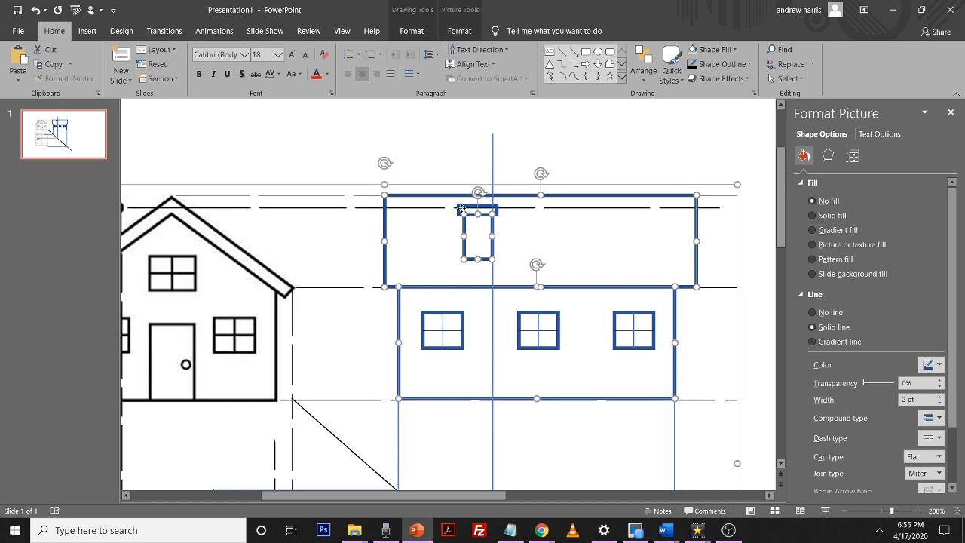
shift+click(464, 209)
shift+click(469, 209)
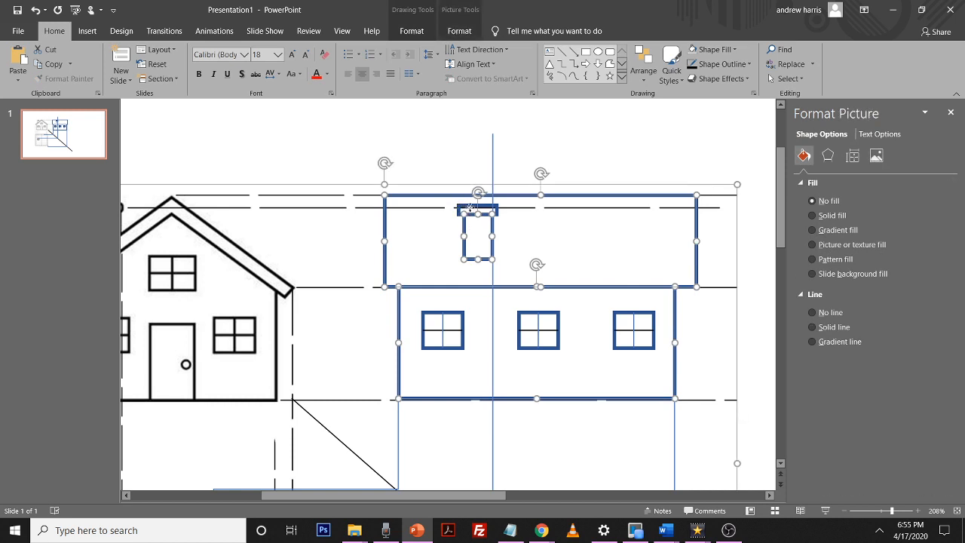
shift+click(469, 209)
shift+click(471, 209)
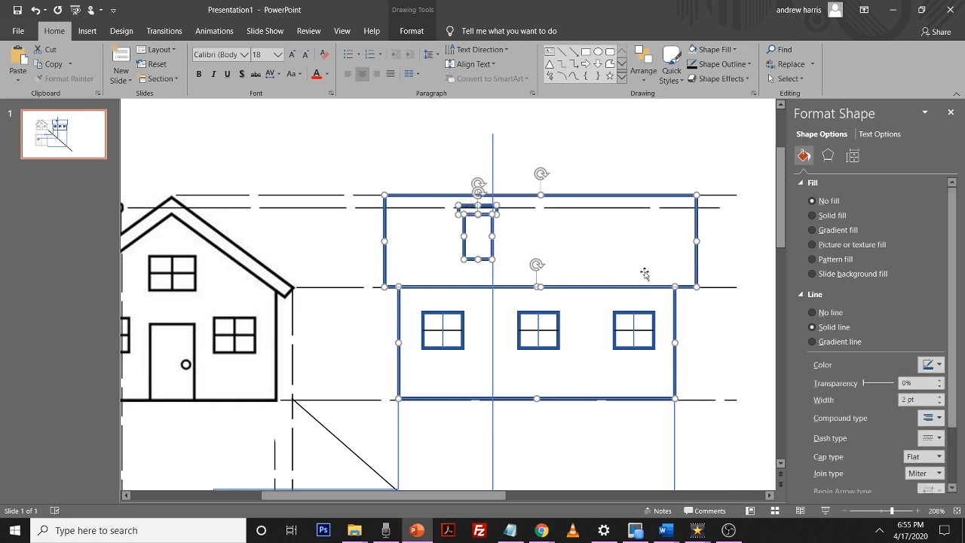
click(938, 365)
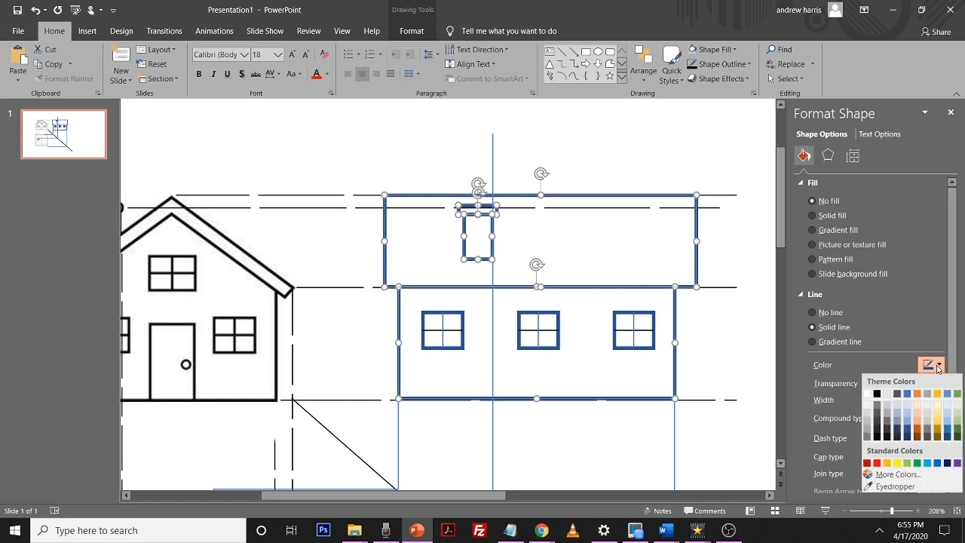
click(878, 393)
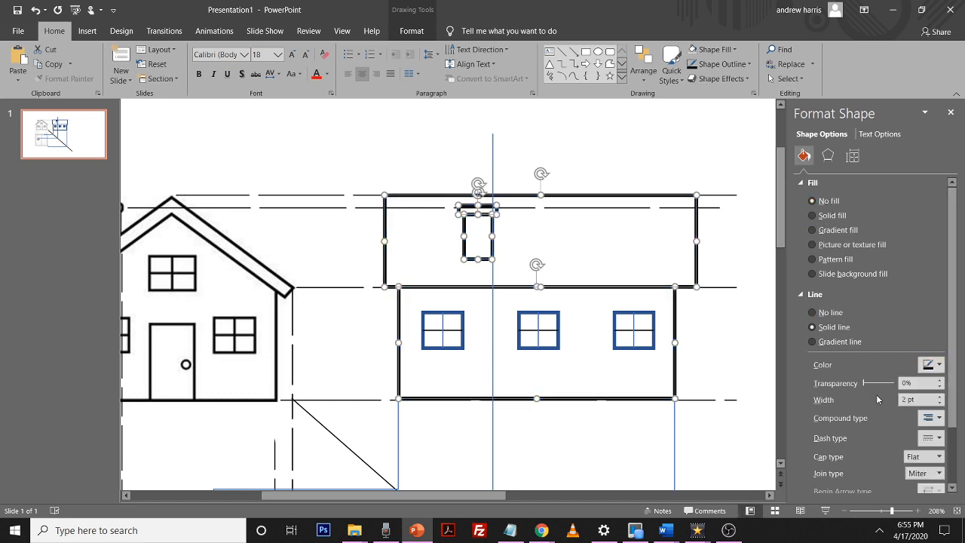
Select the three side elevation windows and set their outline colour to black
click(608, 328)
shift+click(558, 329)
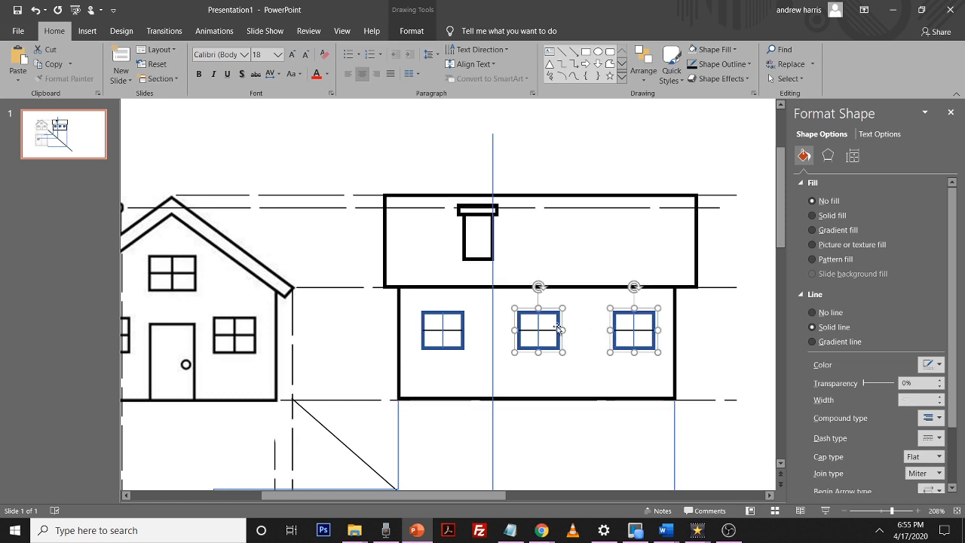
shift+click(463, 320)
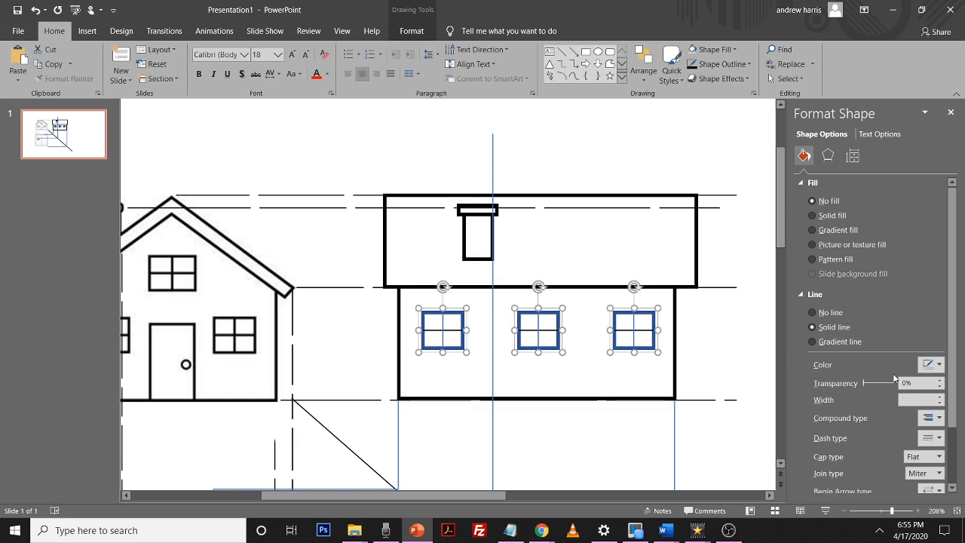
click(940, 365)
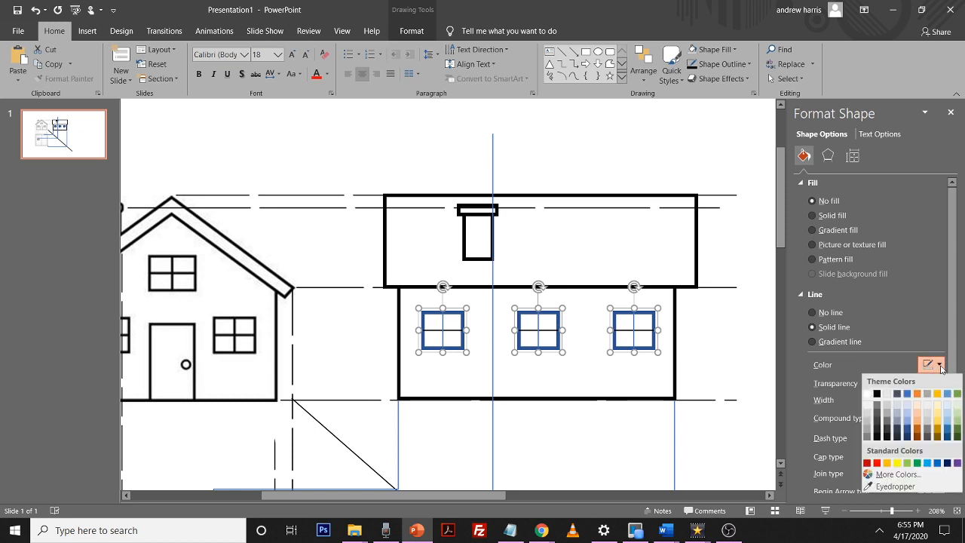
click(877, 394)
click(679, 159)
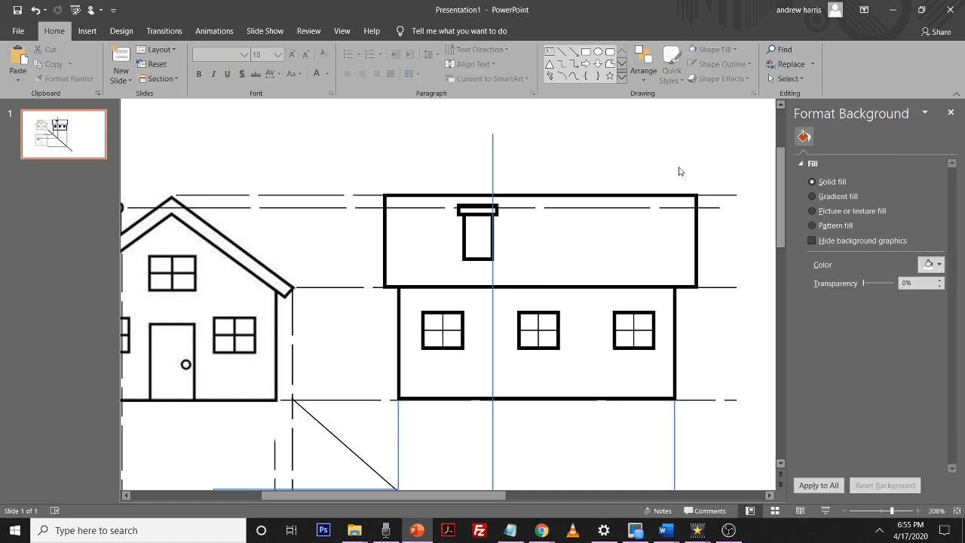
Insert a text box reading FRONT and place it beneath the front elevation
click(863, 511)
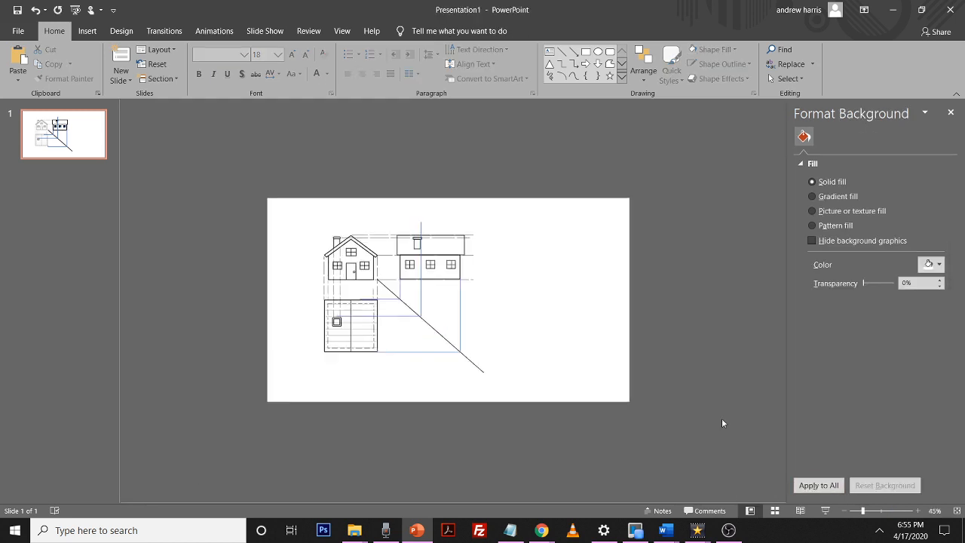
click(878, 511)
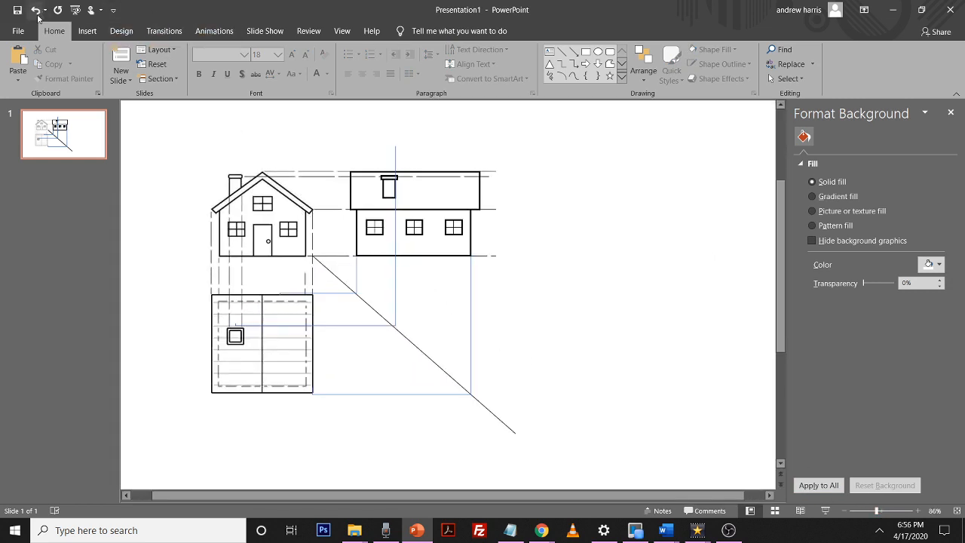
click(88, 34)
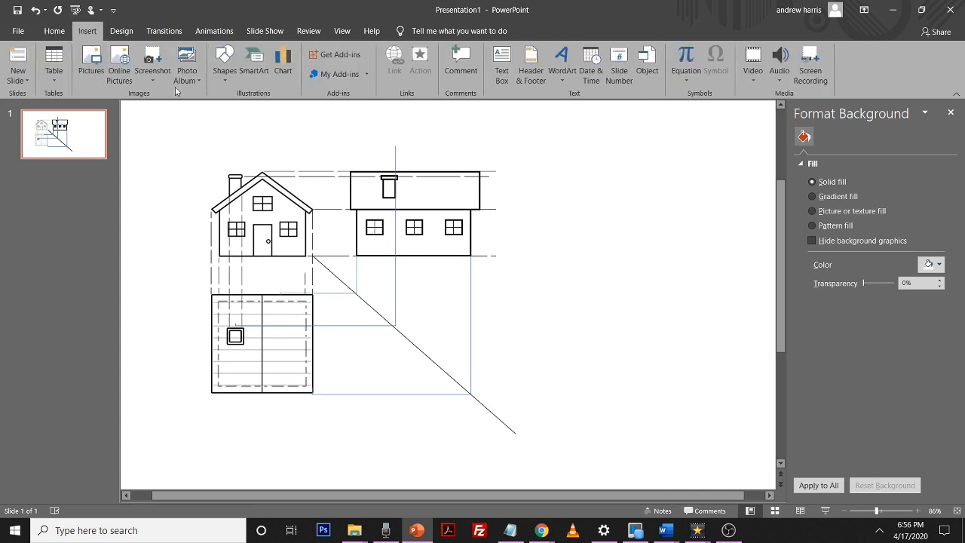
click(504, 74)
click(521, 287)
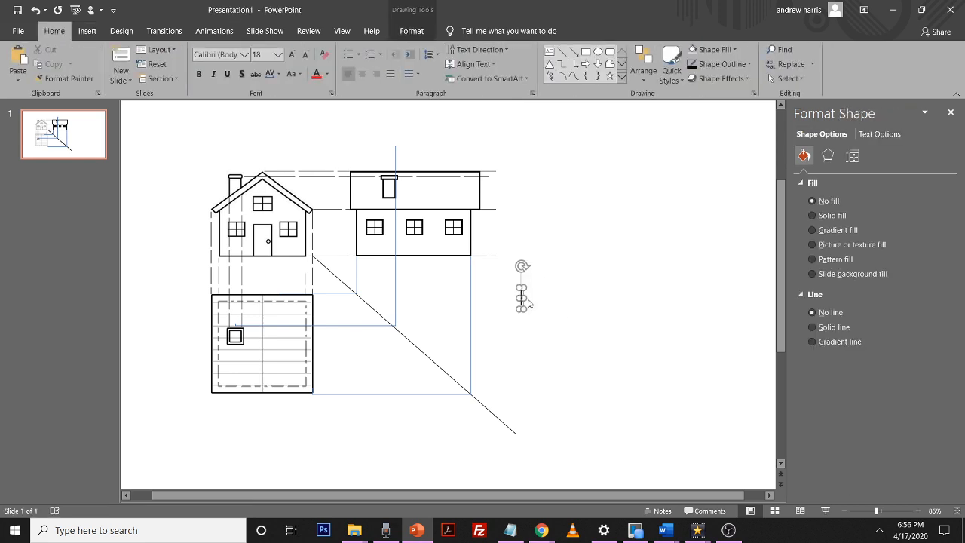
text(FRONT)
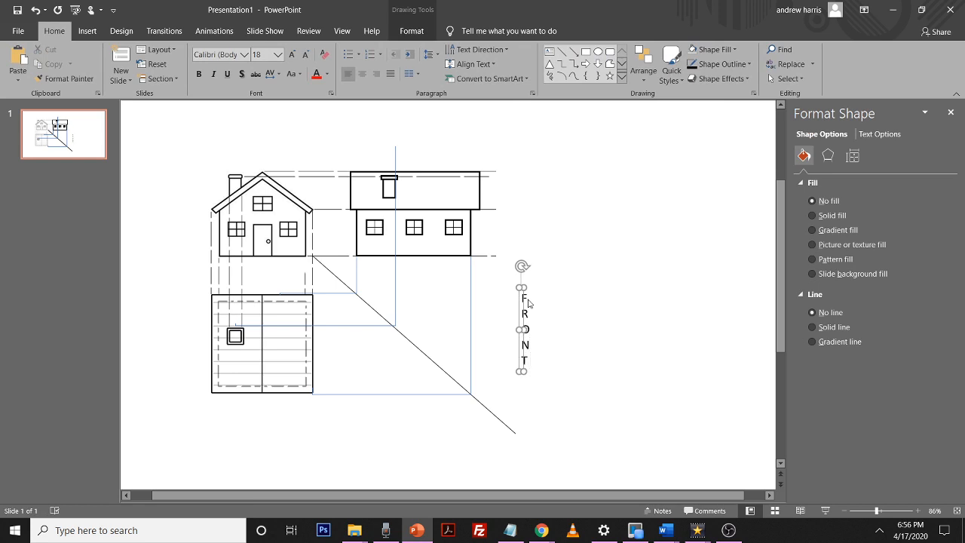
drag(522, 329, 660, 310)
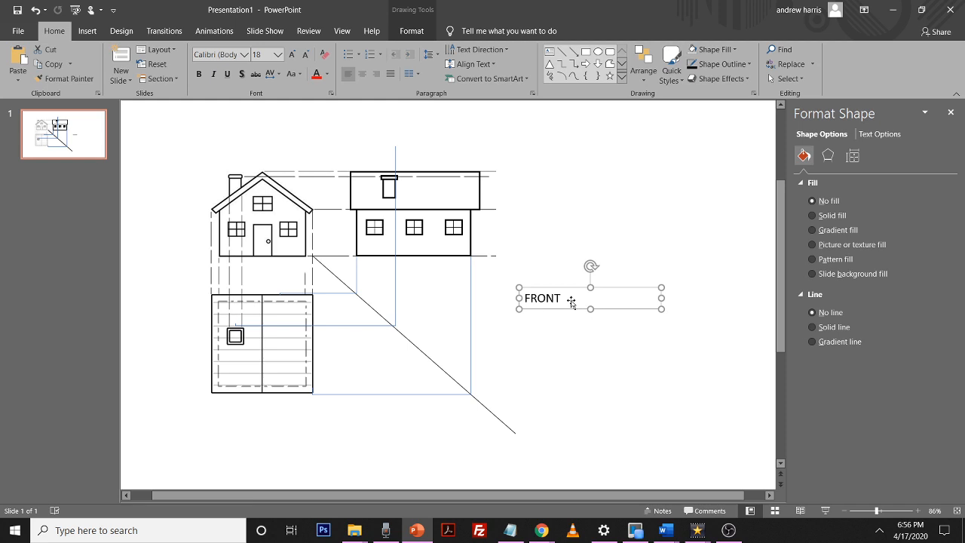
drag(549, 287, 278, 401)
Duplicate the label and change its text to PLAN beneath the plan
key(ctrl+c)
key(ctrl+v)
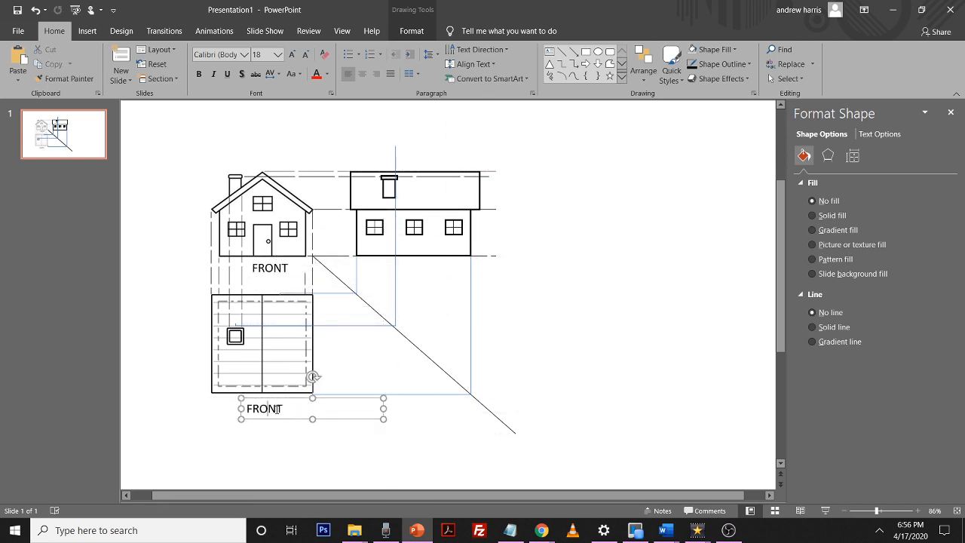
double_click(278, 409)
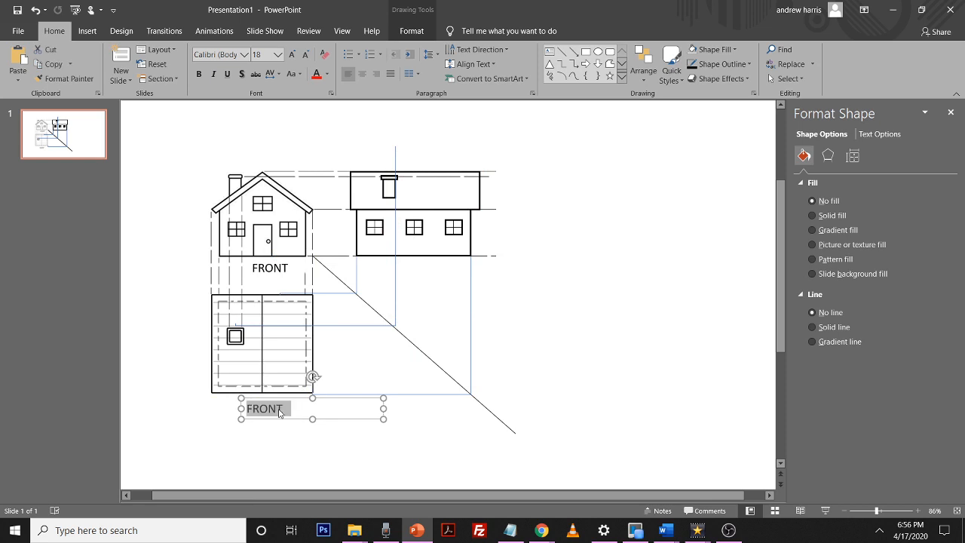
text(PLAN)
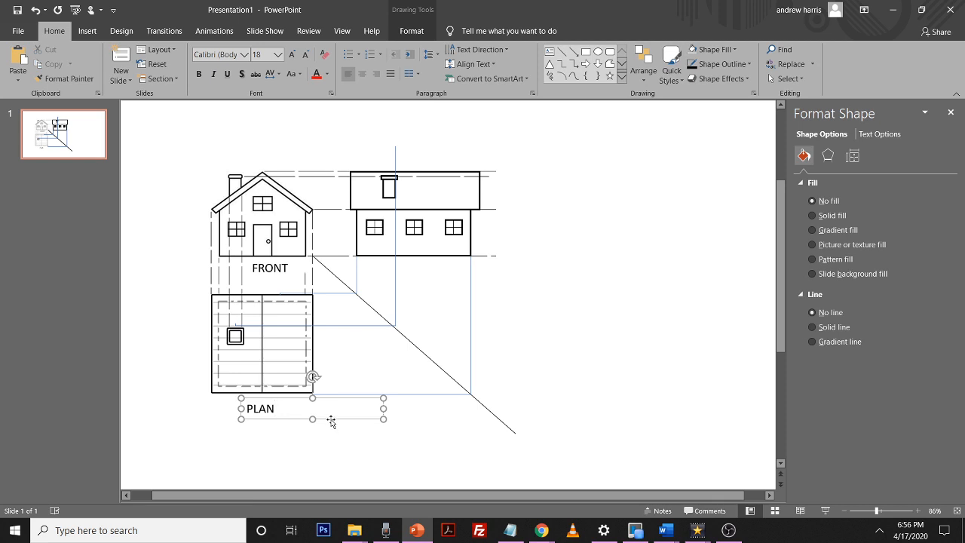
click(327, 427)
click(325, 408)
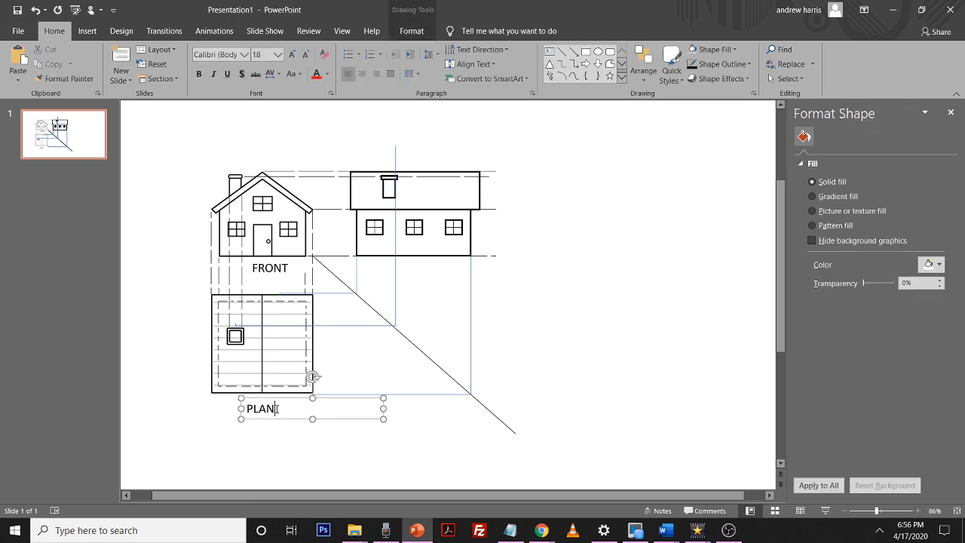
Duplicate the label, move it under the side elevation and change its text to END ELEVATION
click(281, 419)
key(ctrl+c)
key(ctrl+v)
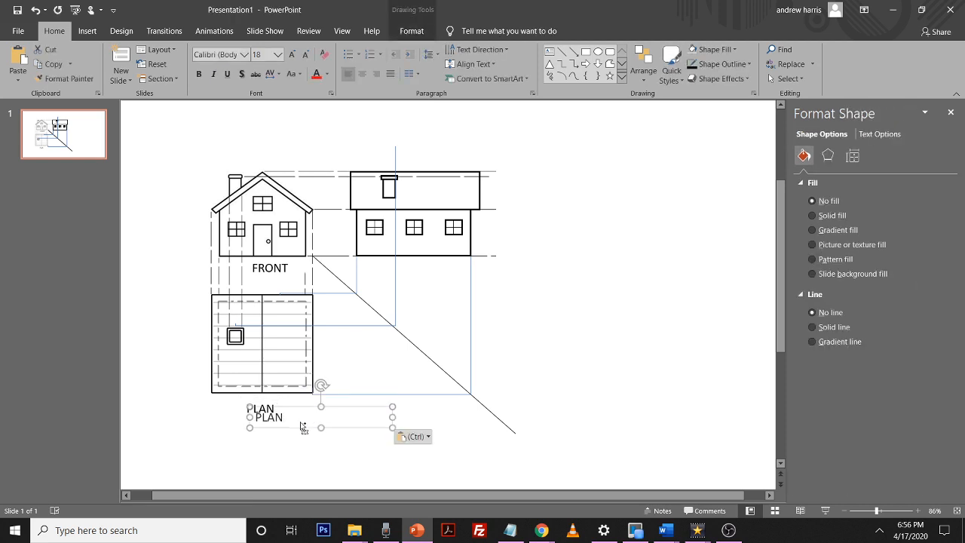
drag(297, 410, 435, 269)
click(424, 267)
double_click(430, 268)
text(END ELEVATIO)
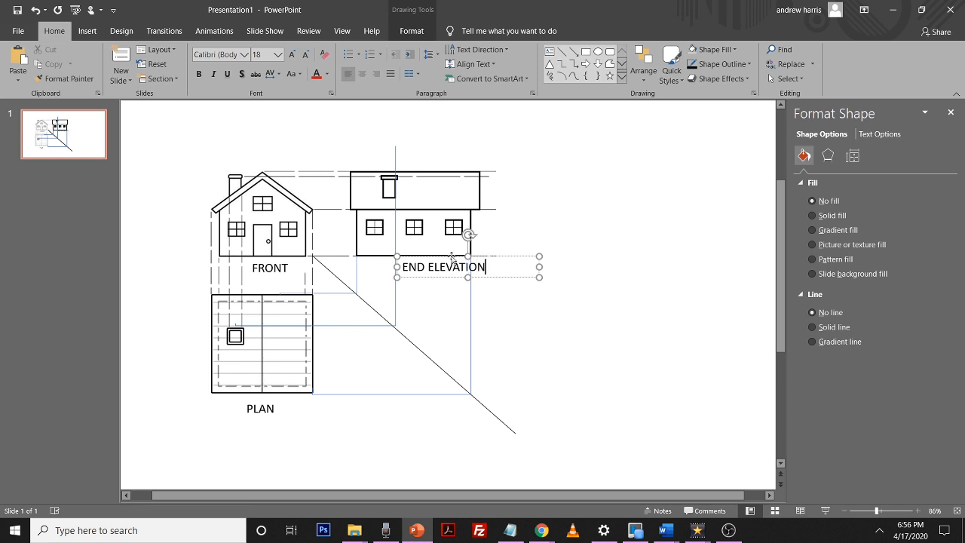
click(495, 308)
click(434, 272)
drag(434, 278, 406, 278)
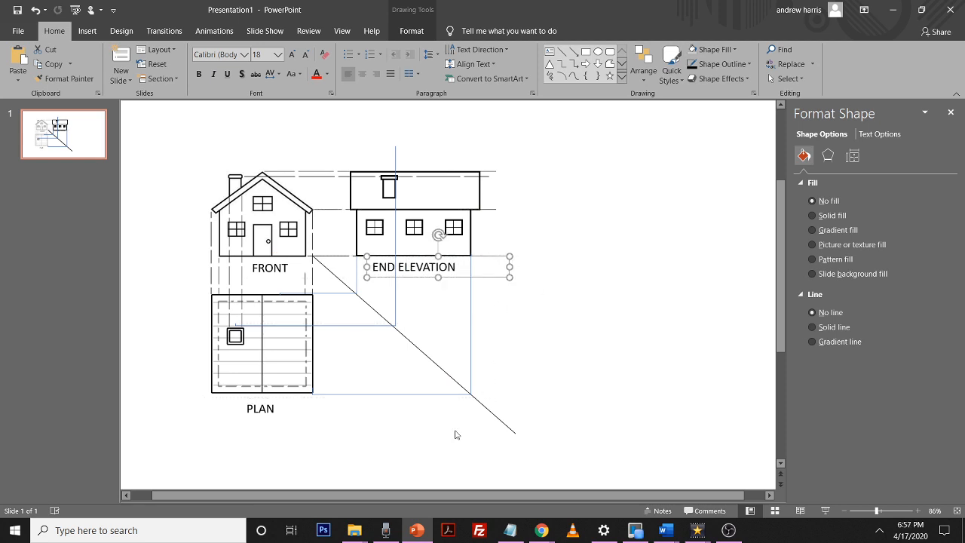
Shorten the 45-degree line so it ends at the plan's lower projection corner
click(482, 407)
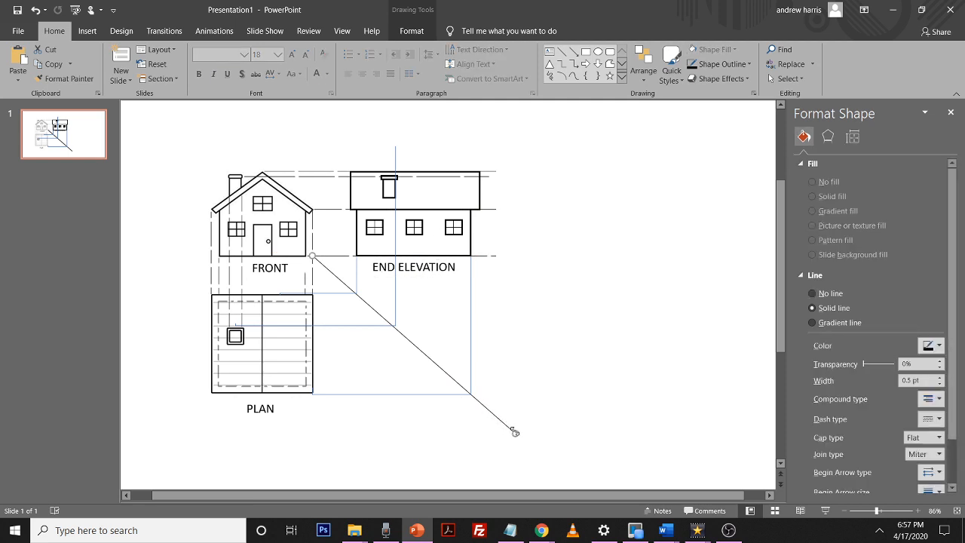
drag(514, 432, 471, 393)
click(549, 361)
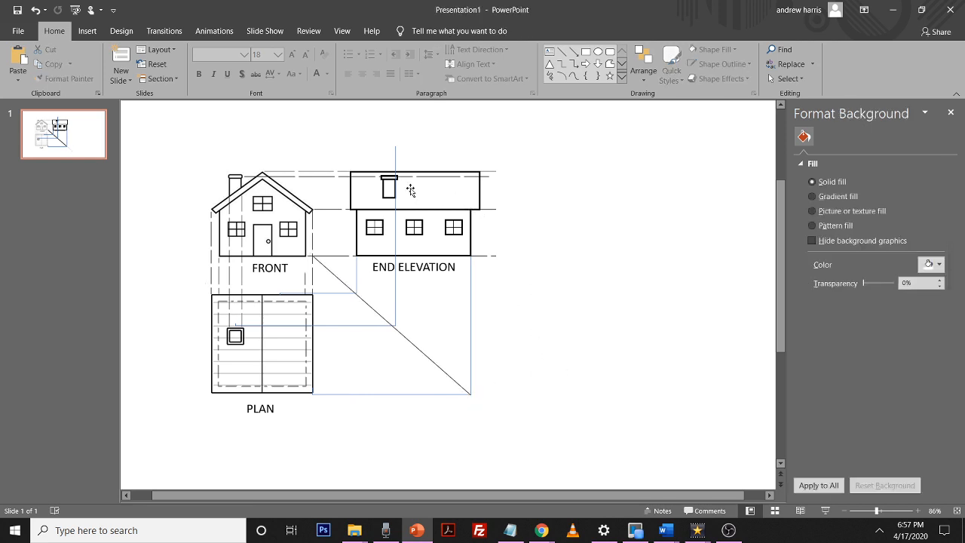